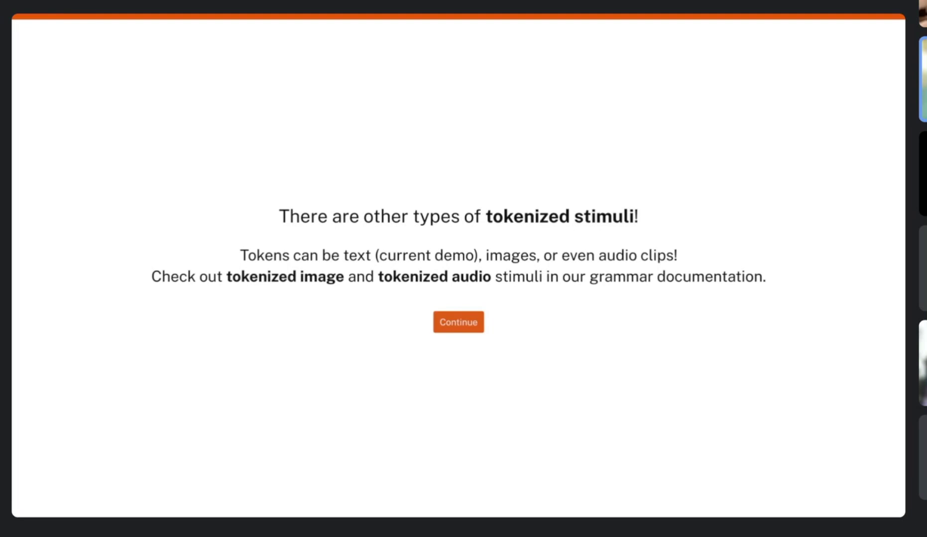
- Finish the experiment preview, switch to the downloaded files and open results.csv from 644c178b6ec76fc91d6652f2-data.zip
click(468, 323)
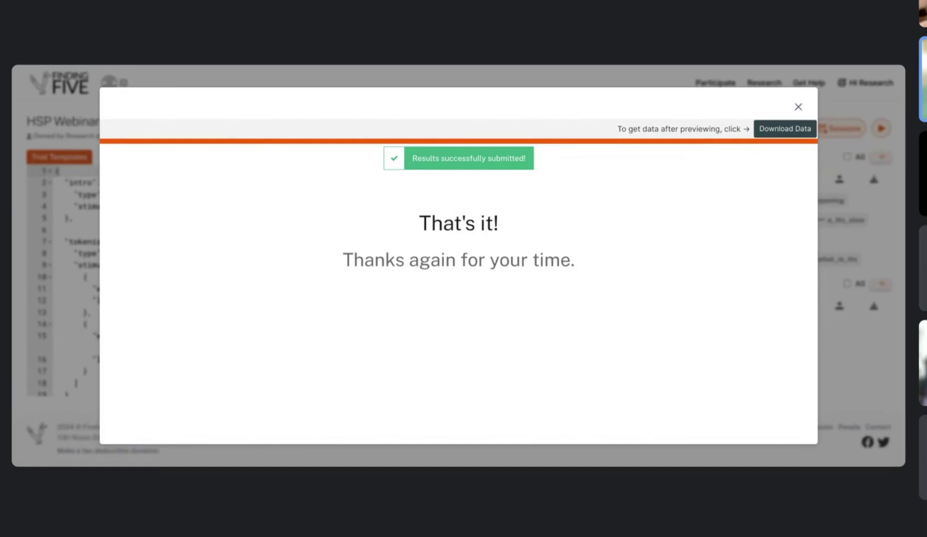
key(alt+Tab)
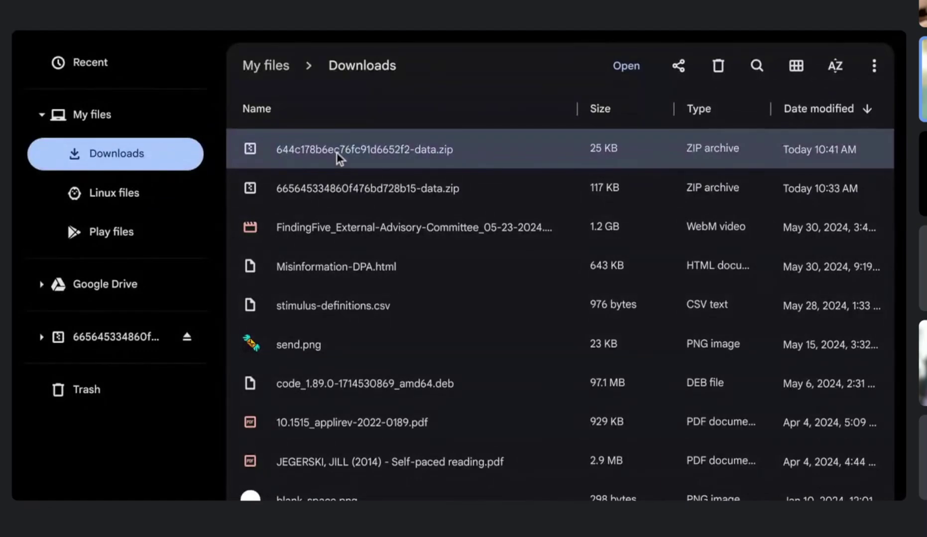
double_click(337, 154)
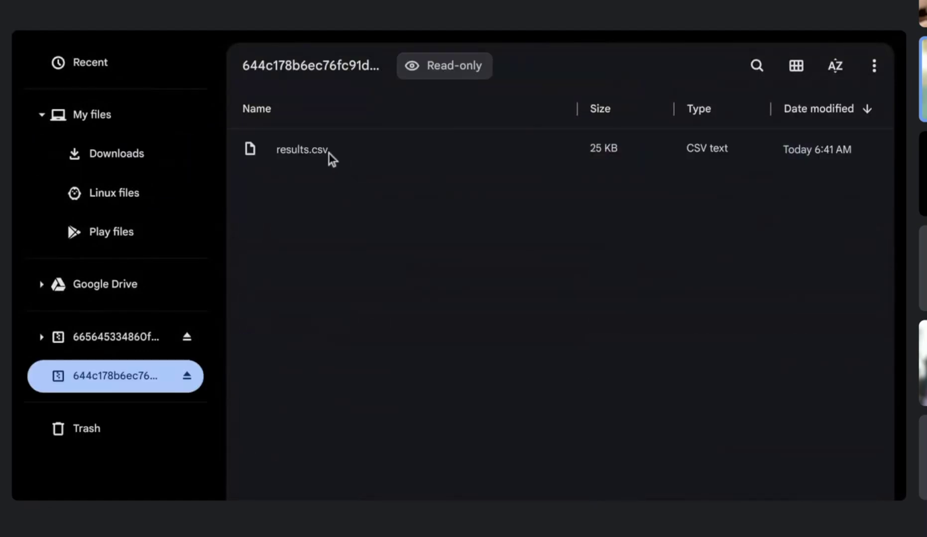
click(310, 155)
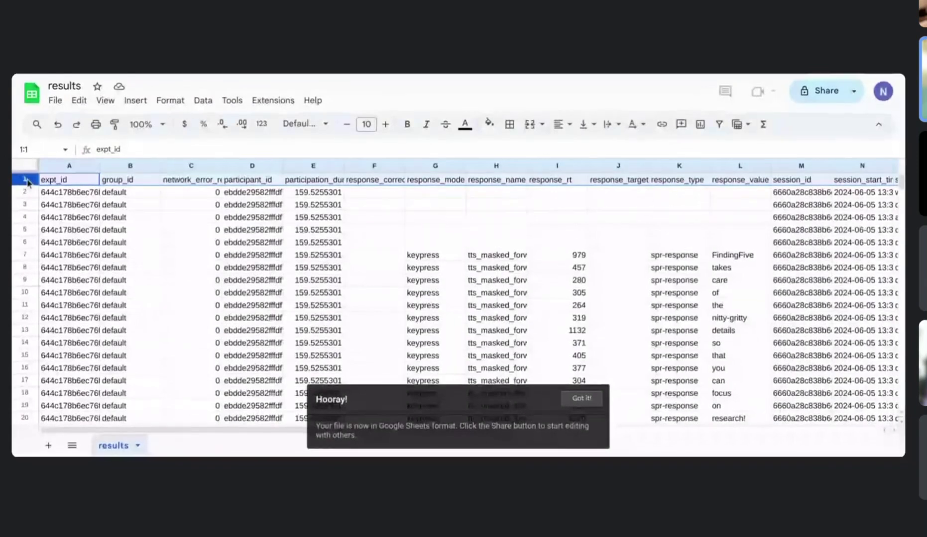
- Make the header row of the results sheet bold and freeze 1 row
click(25, 168)
key(ctrl+b)
click(105, 101)
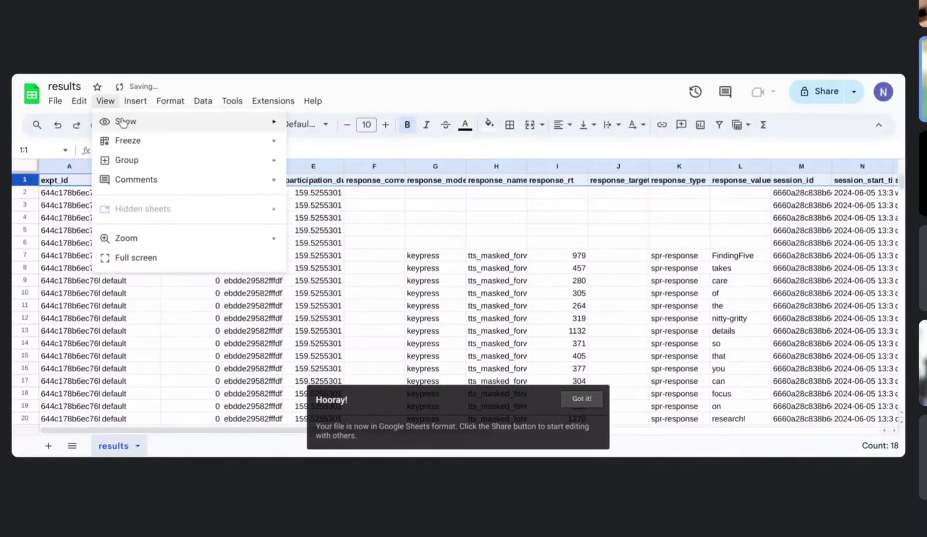
key(Escape)
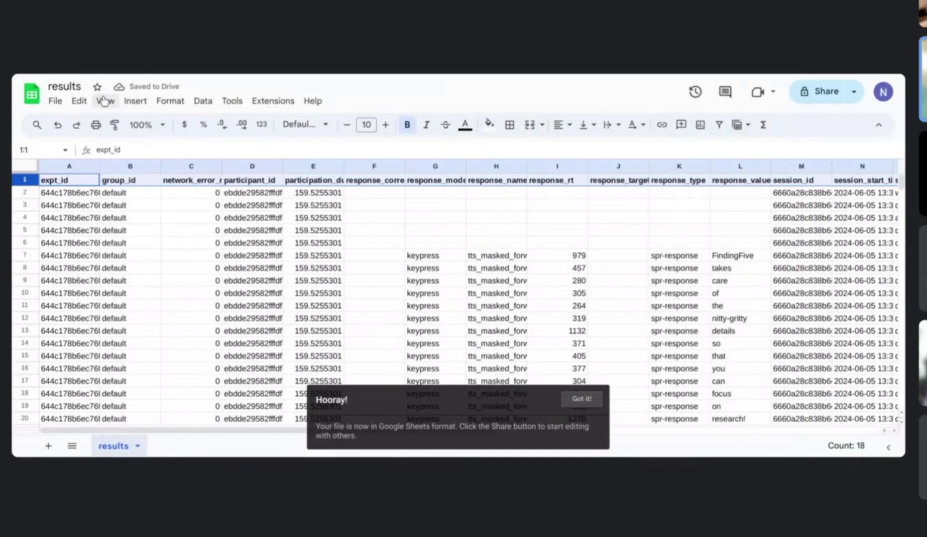
click(105, 101)
mouse_move(197, 146)
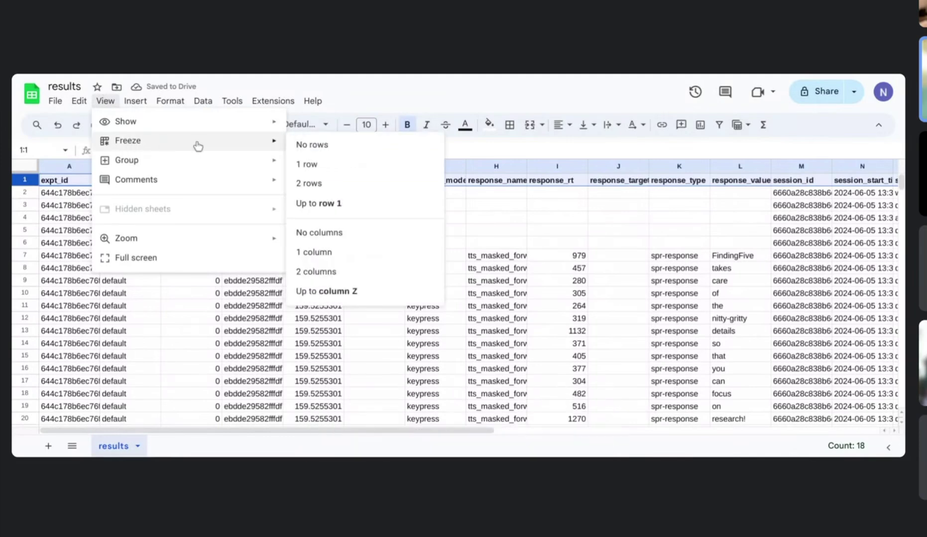
click(325, 166)
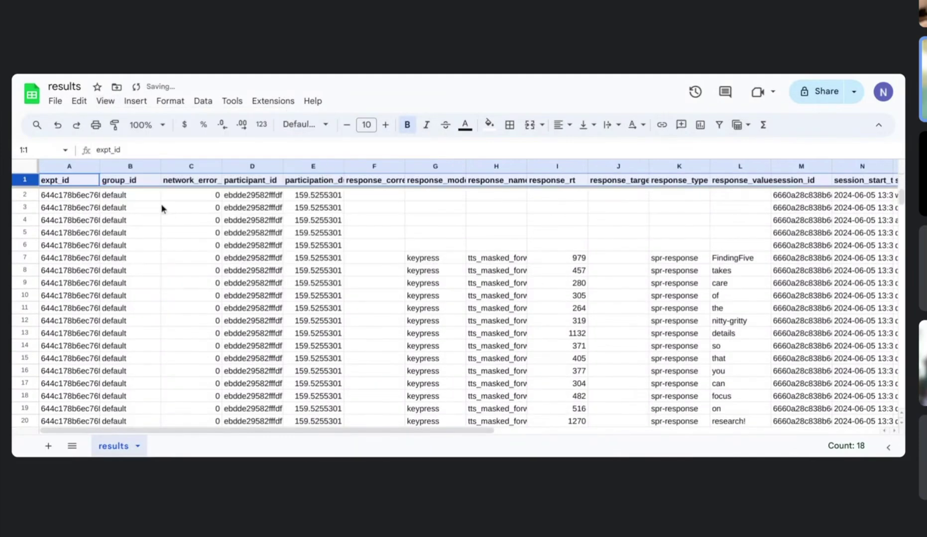
- Resize columns A through R to fit their data
click(68, 166)
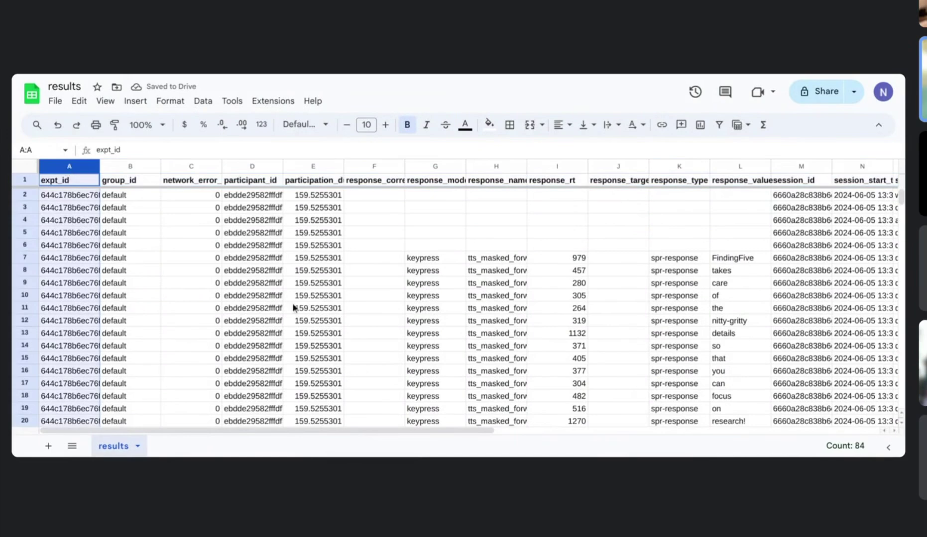
scroll(295, 308, right, 10)
shift+click(480, 166)
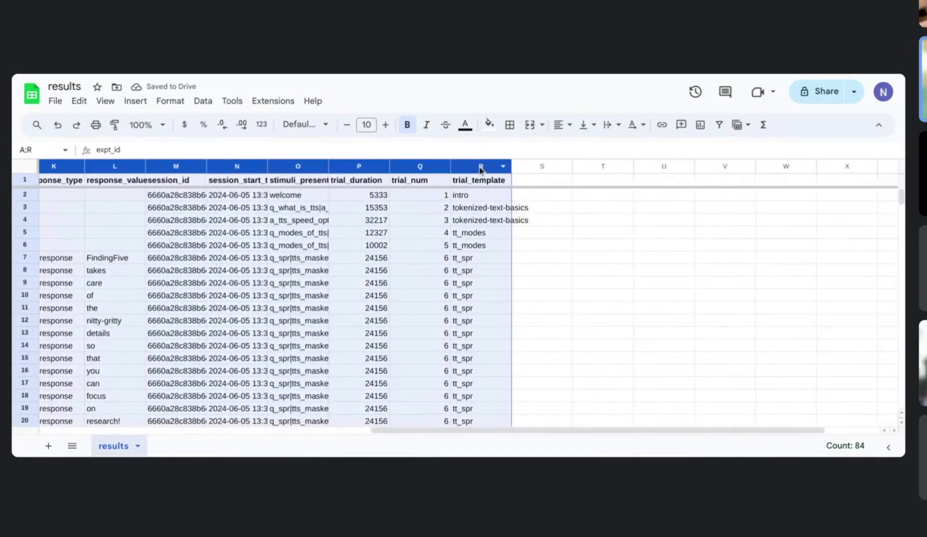
right_click(500, 169)
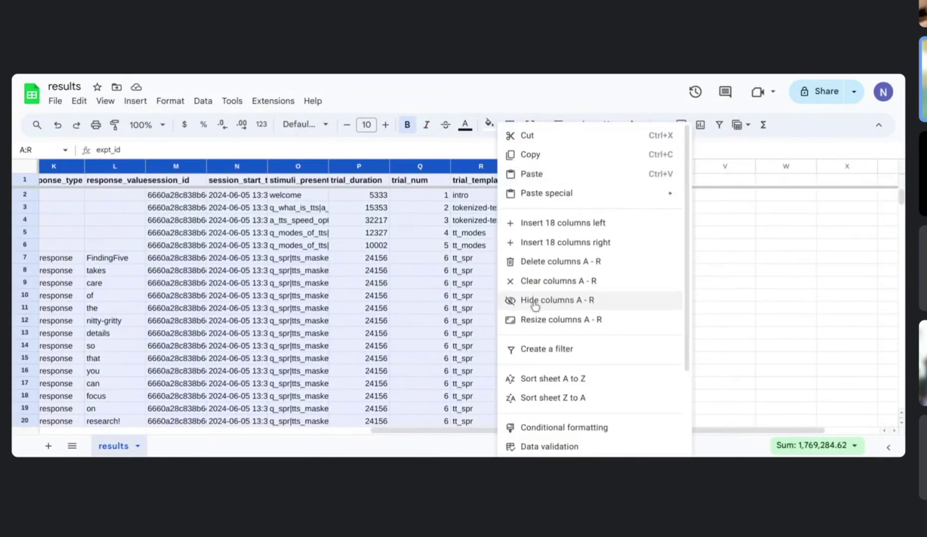
click(529, 321)
click(366, 287)
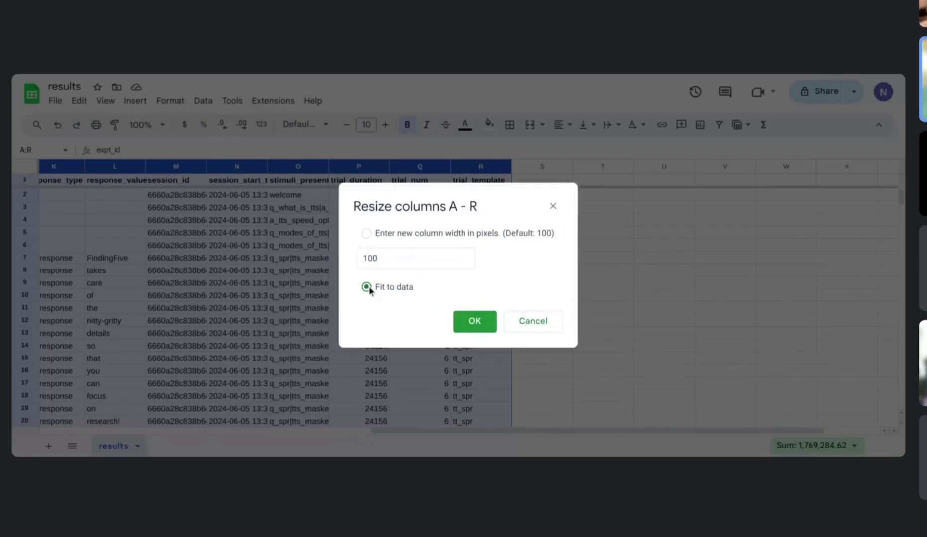
click(474, 321)
click(480, 321)
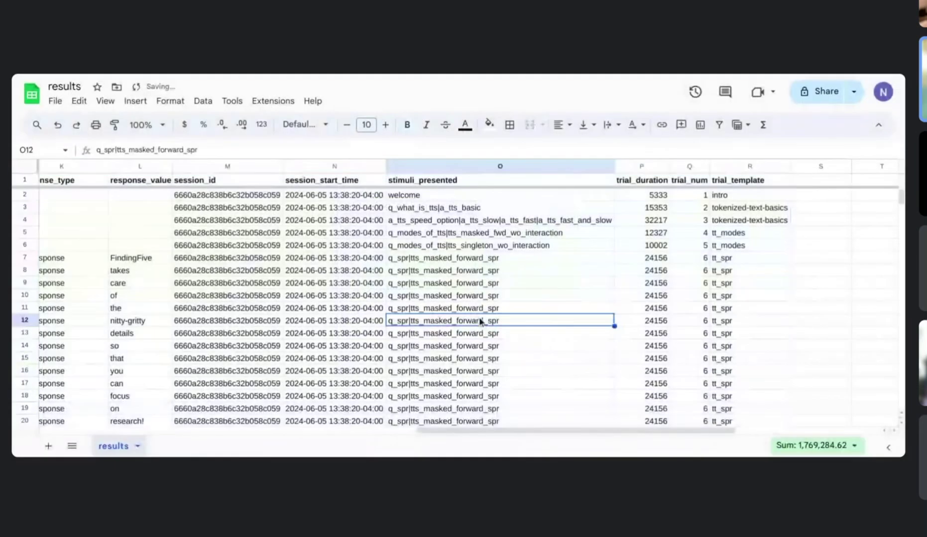
- Hide the session_id and session_start_time columns (M to N)
drag(310, 166, 228, 161)
click(274, 167)
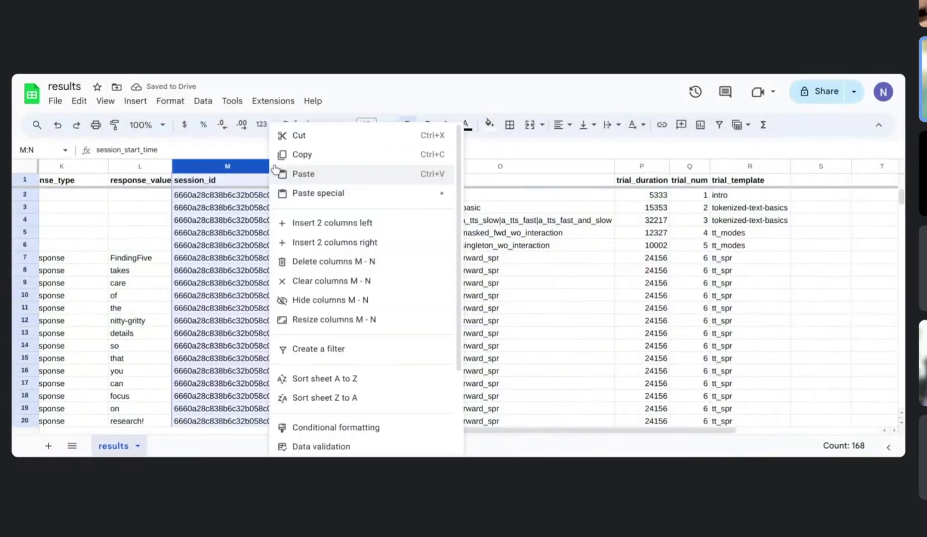
click(314, 301)
- Hide columns A to D, from expt_id through participant_id
scroll(313, 299, left, 10)
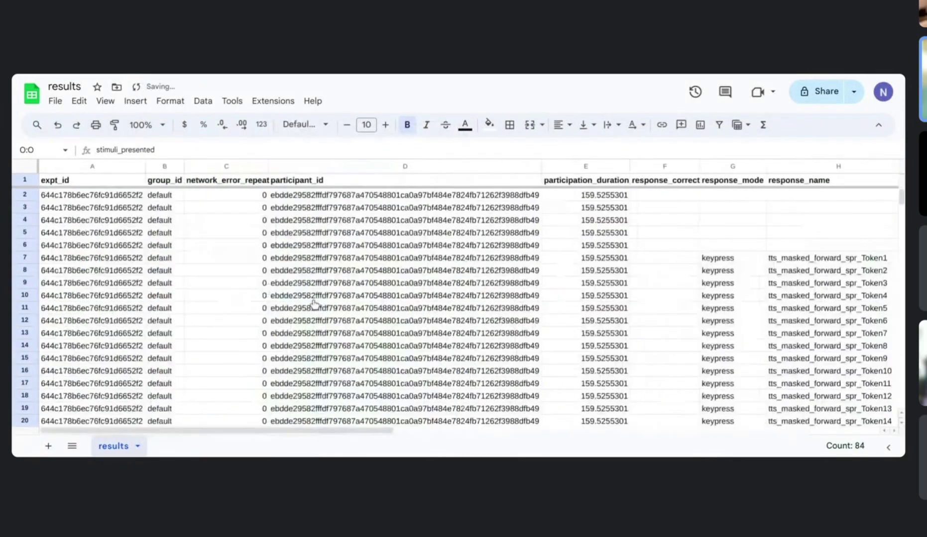
click(91, 167)
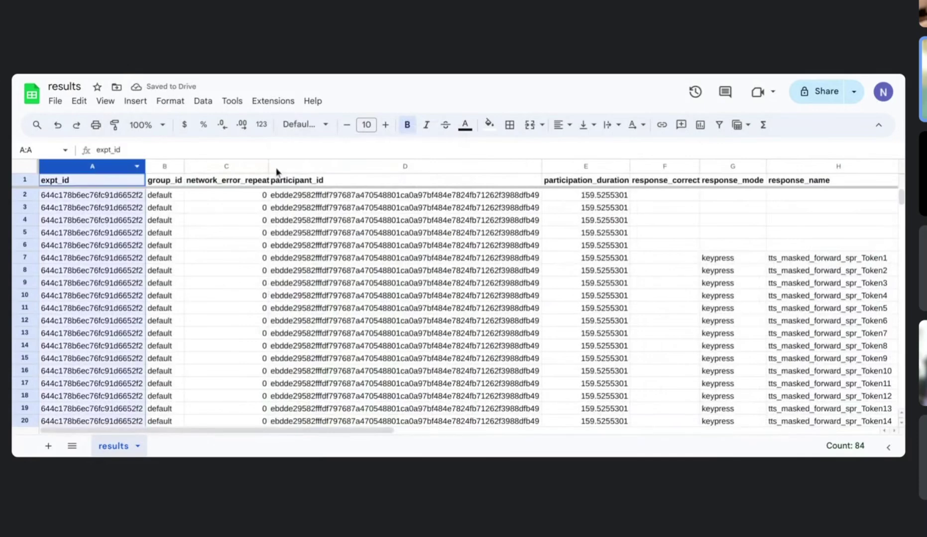
shift+click(401, 166)
click(533, 168)
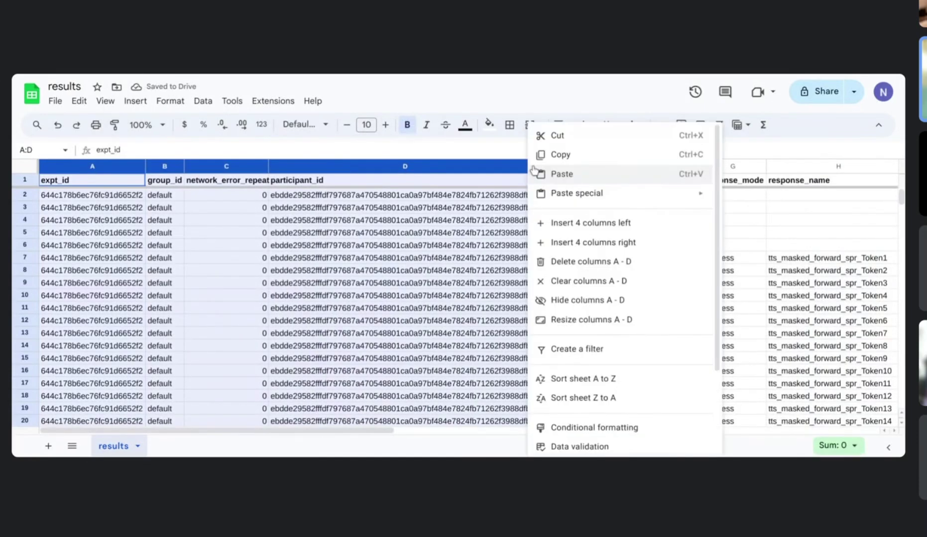
click(559, 305)
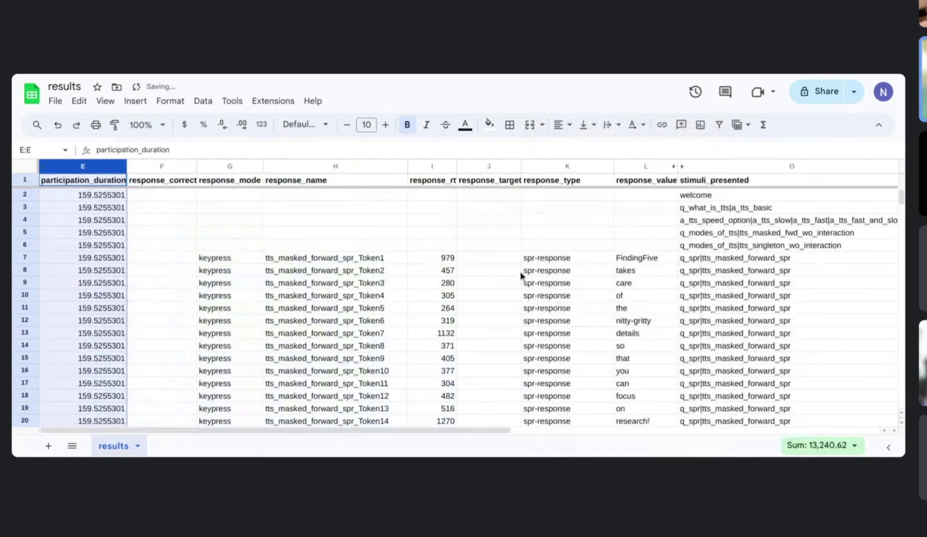
- Hide the empty response_target and response_correct columns
click(512, 166)
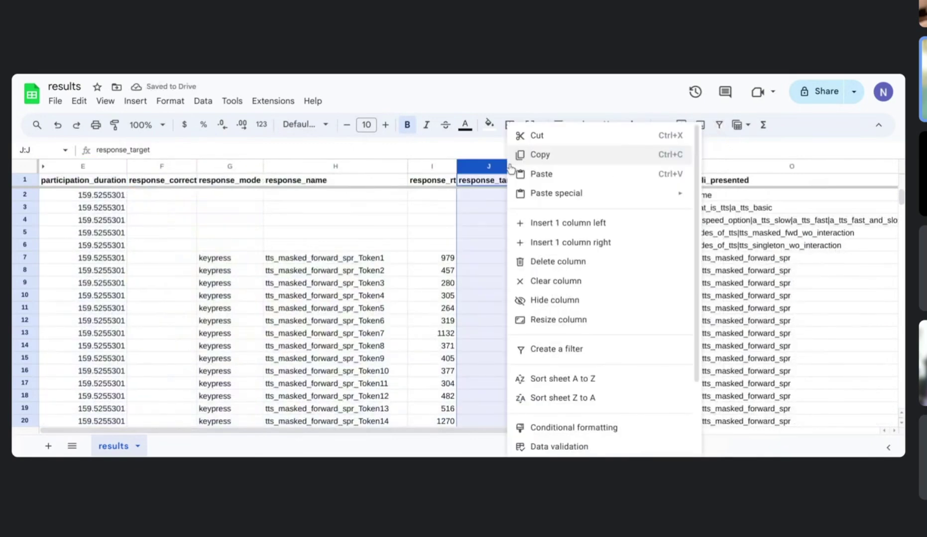
click(571, 302)
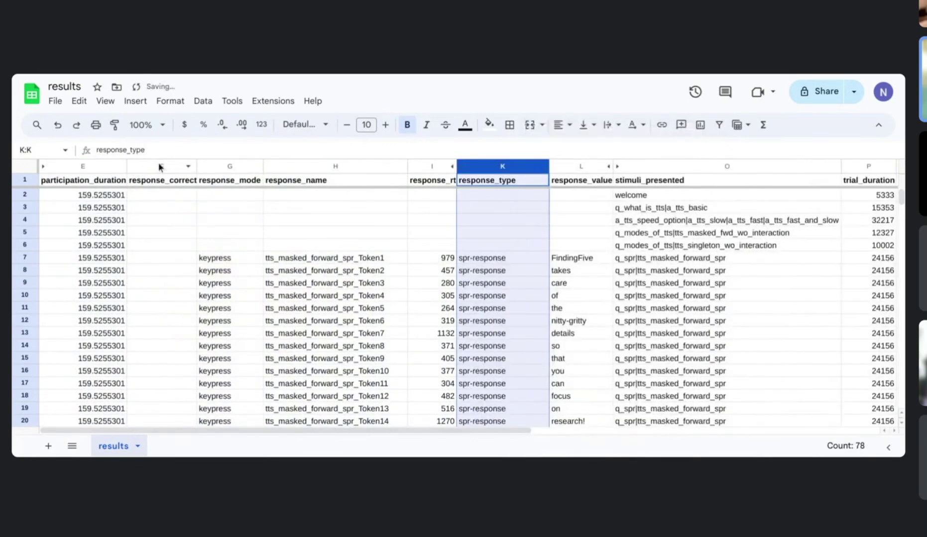
click(184, 167)
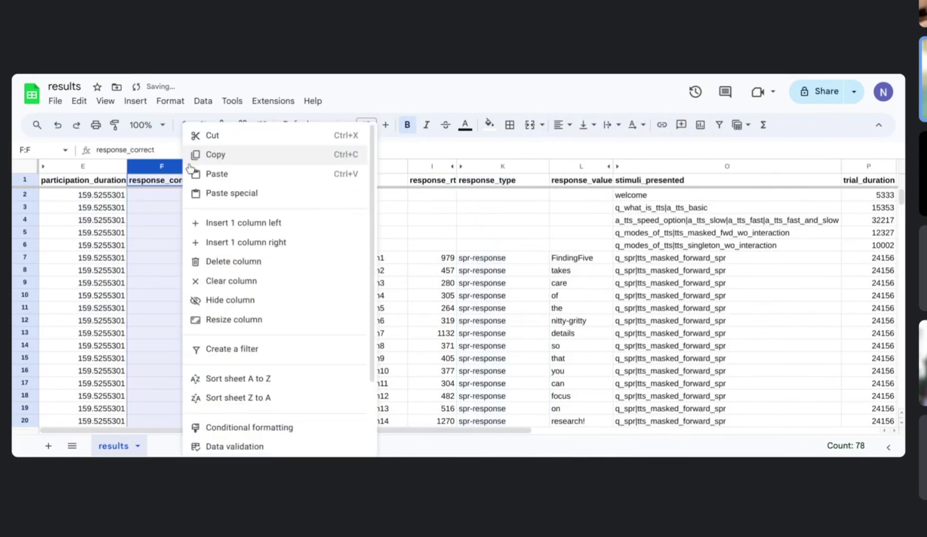
click(215, 301)
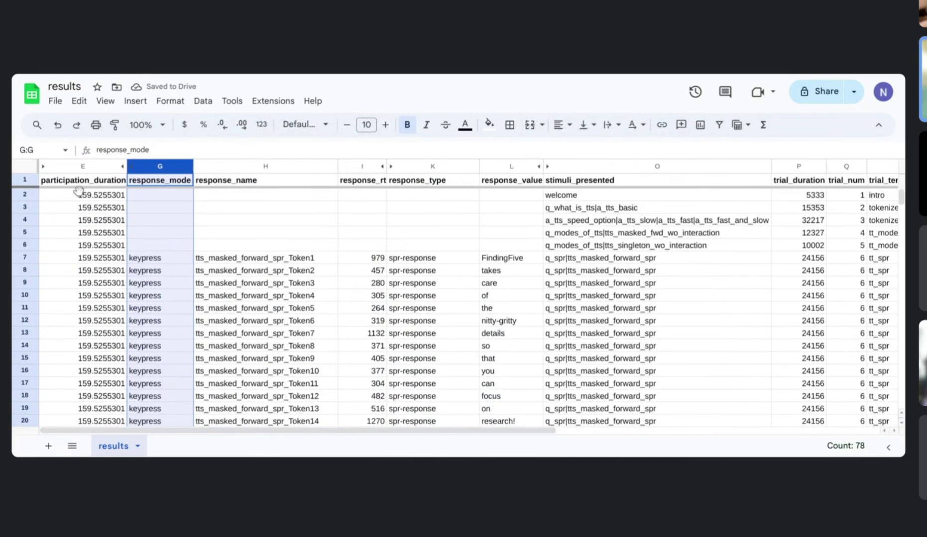
- Examine the participation_duration values and look across the remaining response, stimuli and trial columns
click(77, 194)
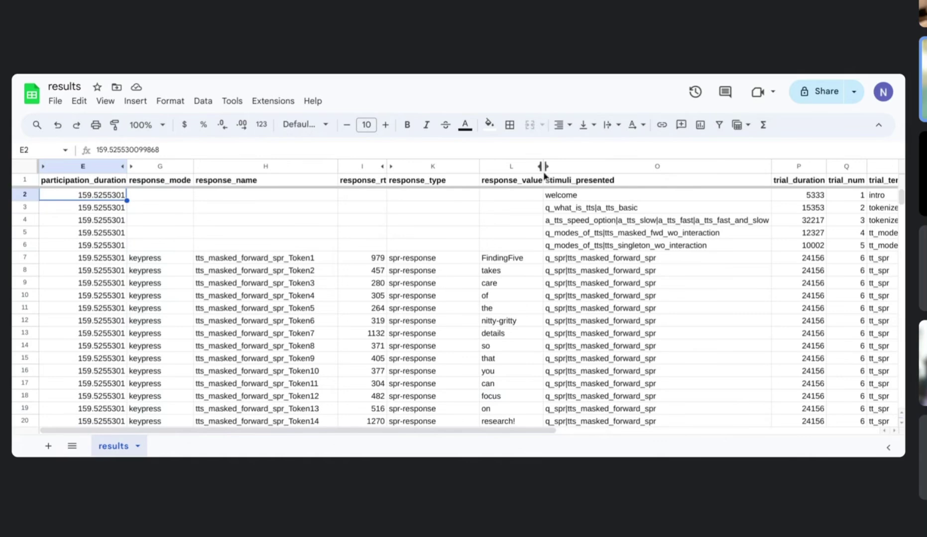
scroll(532, 287, right, 1)
scroll(532, 287, right, 2)
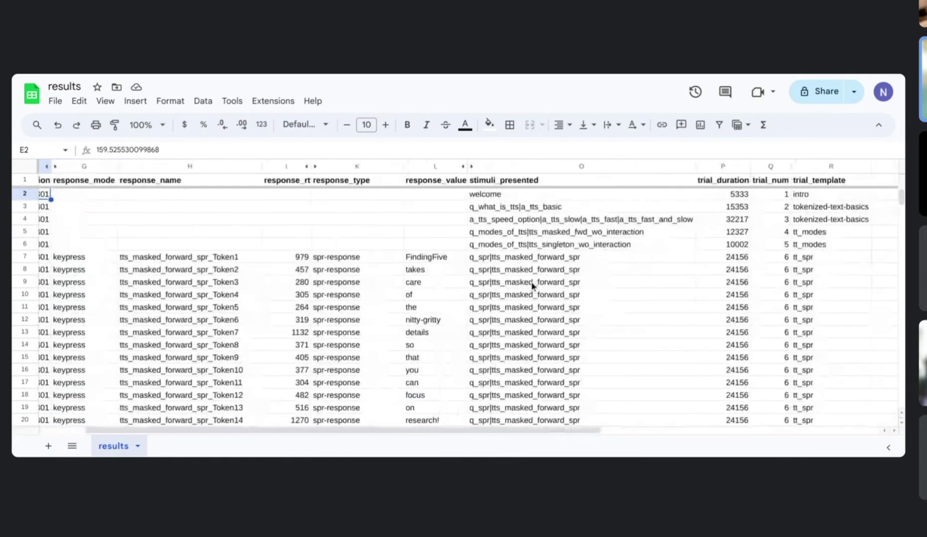
scroll(535, 285, right, 3)
scroll(535, 285, down, 3)
scroll(535, 285, up, 3)
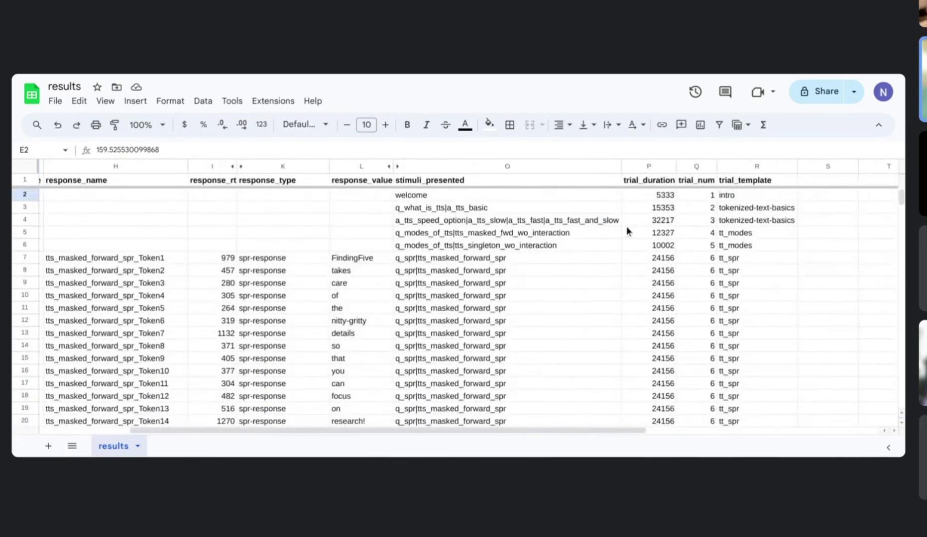
scroll(361, 277, left, 6)
scroll(360, 272, right, 8)
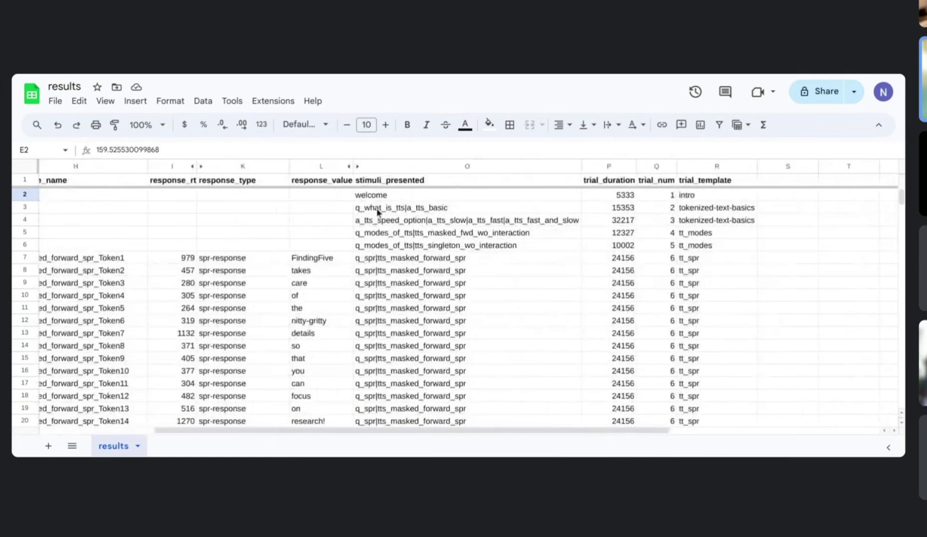
- Inspect the stimuli_presented entries in rows 4 to 6 and the trial_num values in rows 2 to 7
click(377, 222)
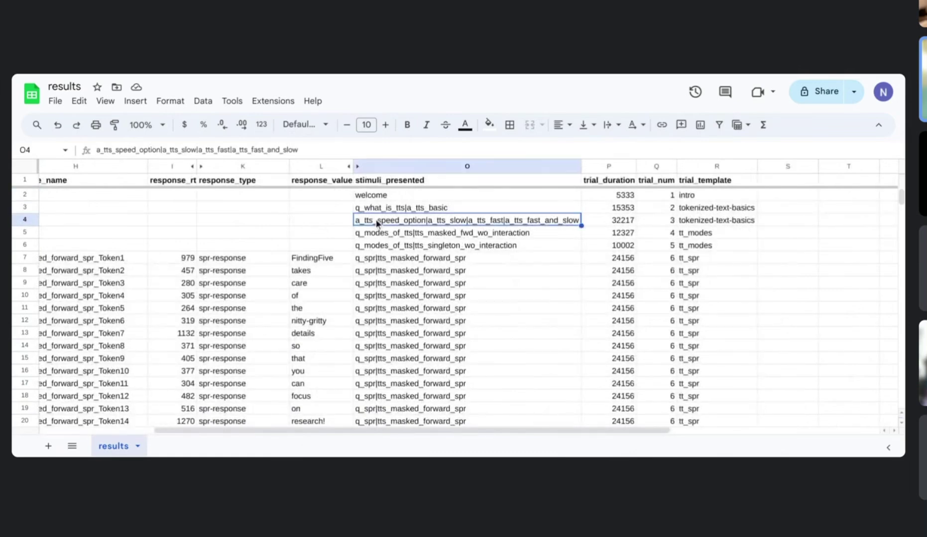
shift+click(461, 249)
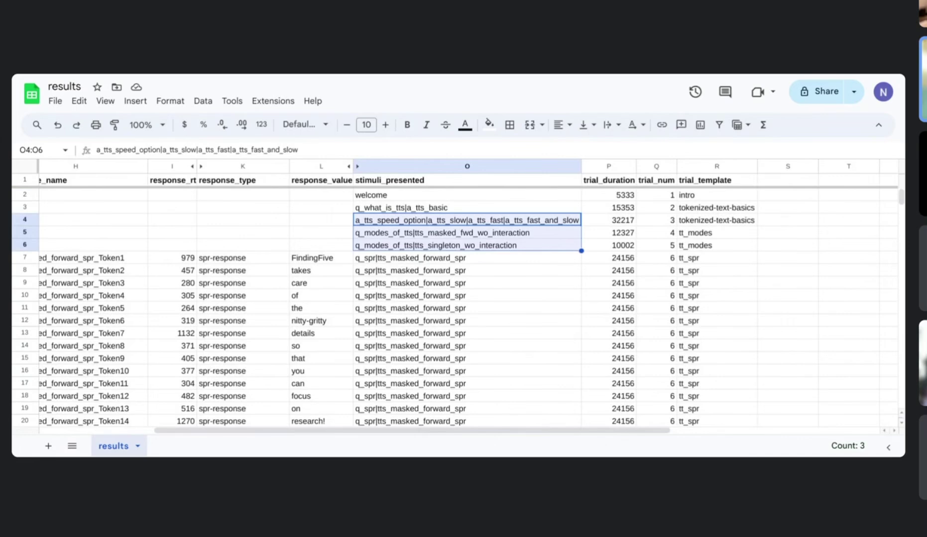
click(664, 197)
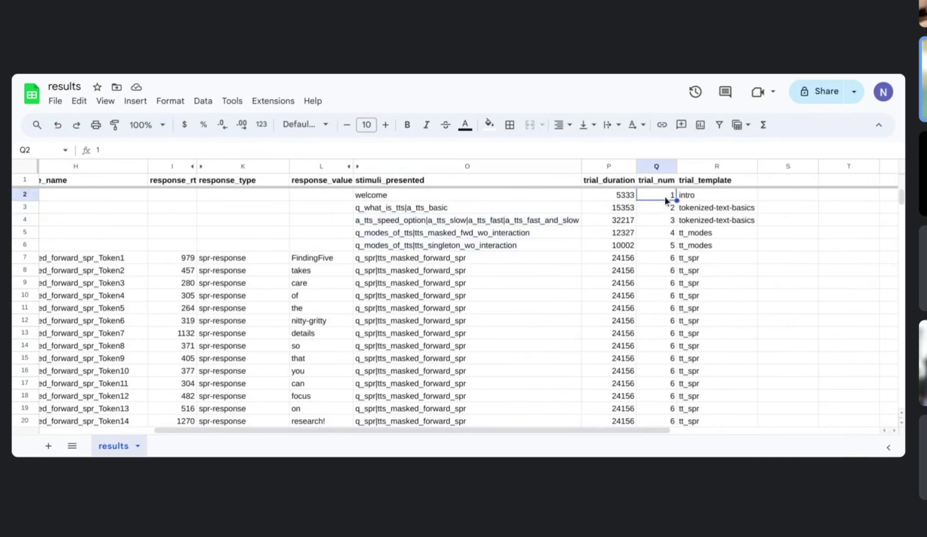
shift+click(662, 245)
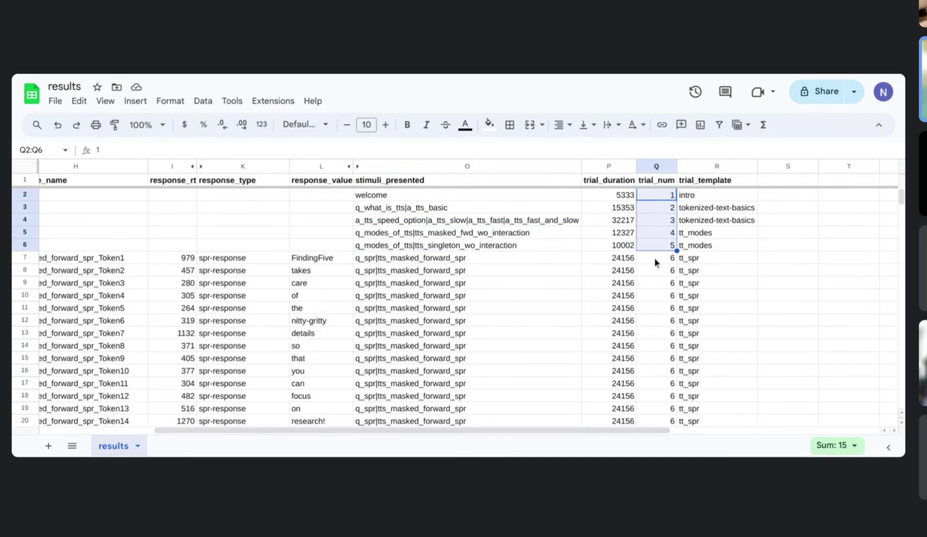
click(655, 260)
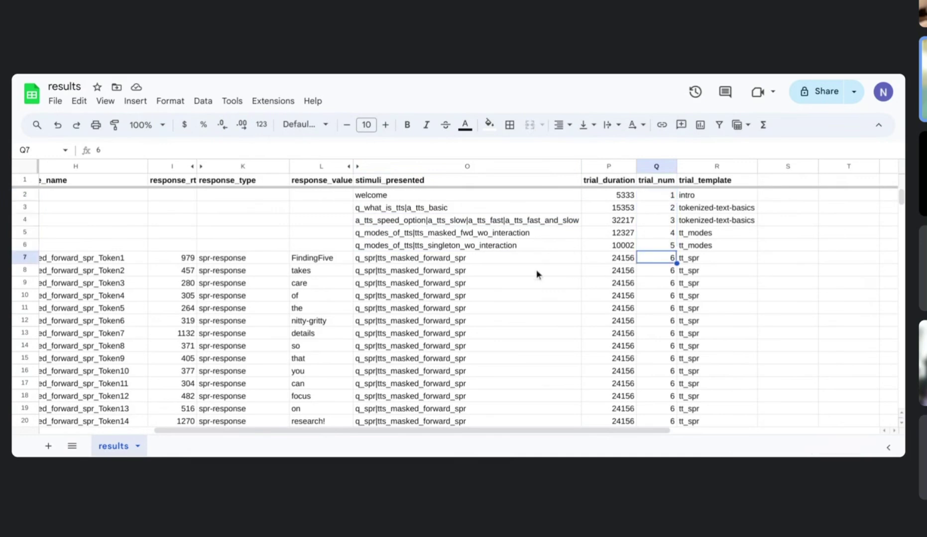
- Review the response_rt values token by token for the masked forward self-paced reading trial, starting at row 7
scroll(536, 271, left, 2)
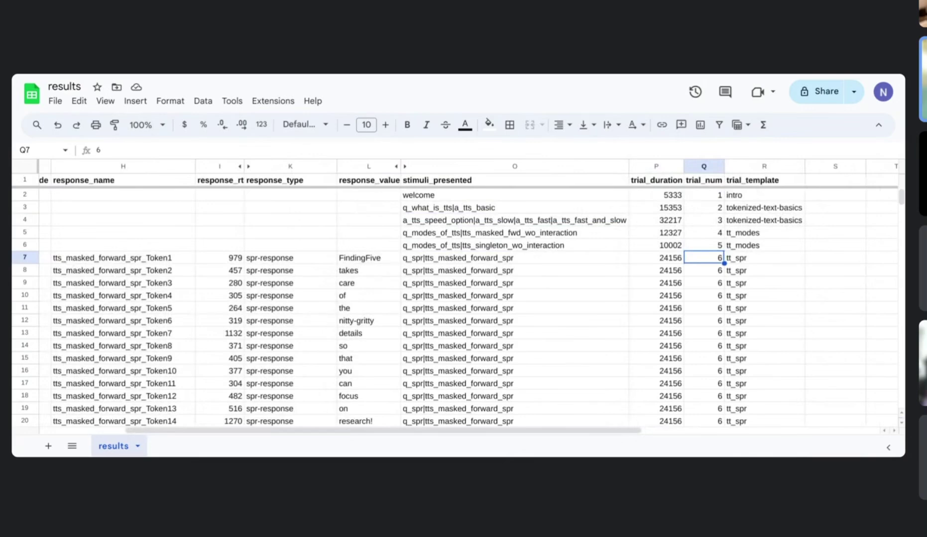
scroll(456, 298, left, 2)
scroll(456, 298, down, 2)
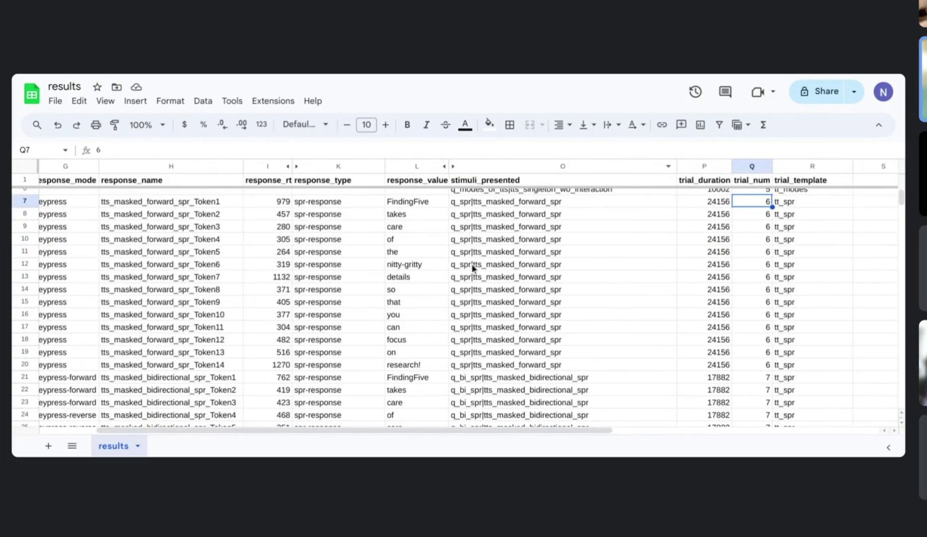
click(273, 202)
key(Down)
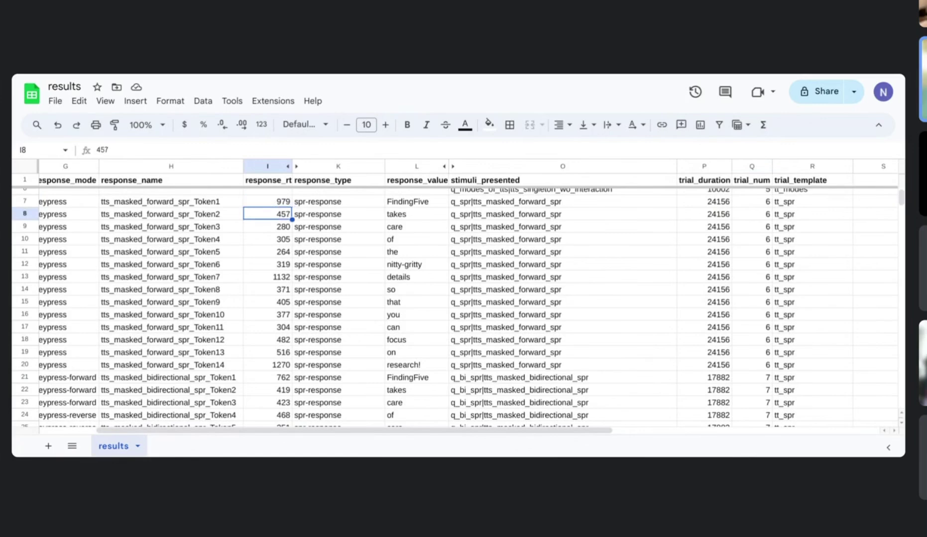
key(Down)
key(Down)
key(Down)
key(Down)
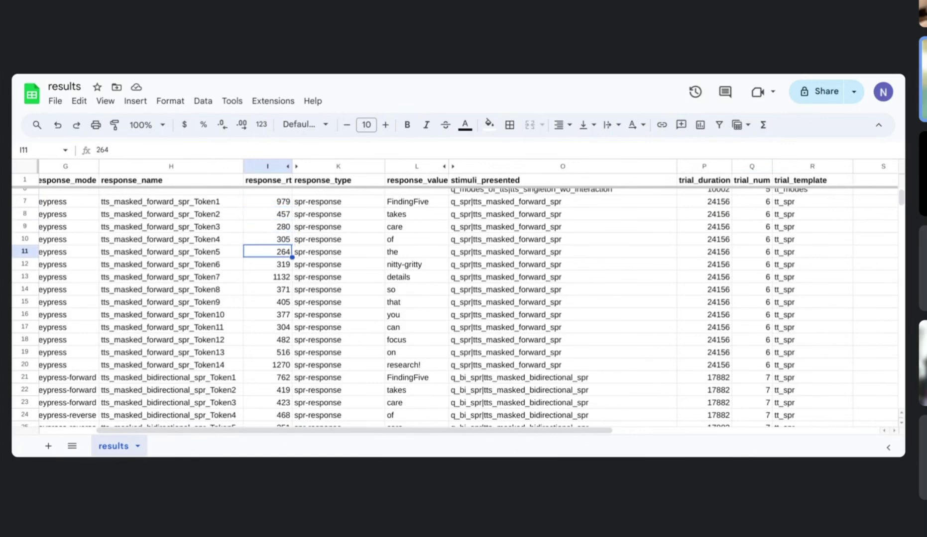
- Continue checking the response_rt values of the masked forward self-paced reading trial from row 12 to row 16
key(Down)
key(Down)
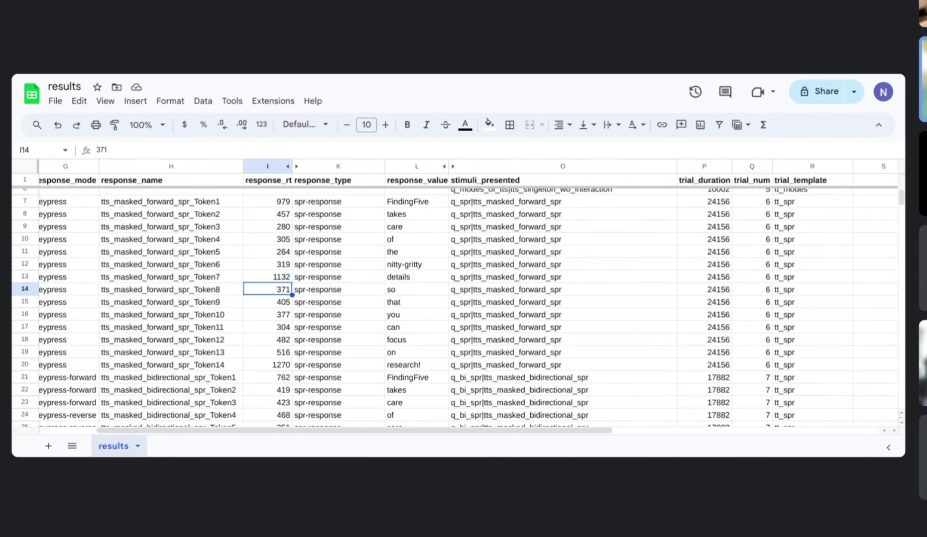
key(Down)
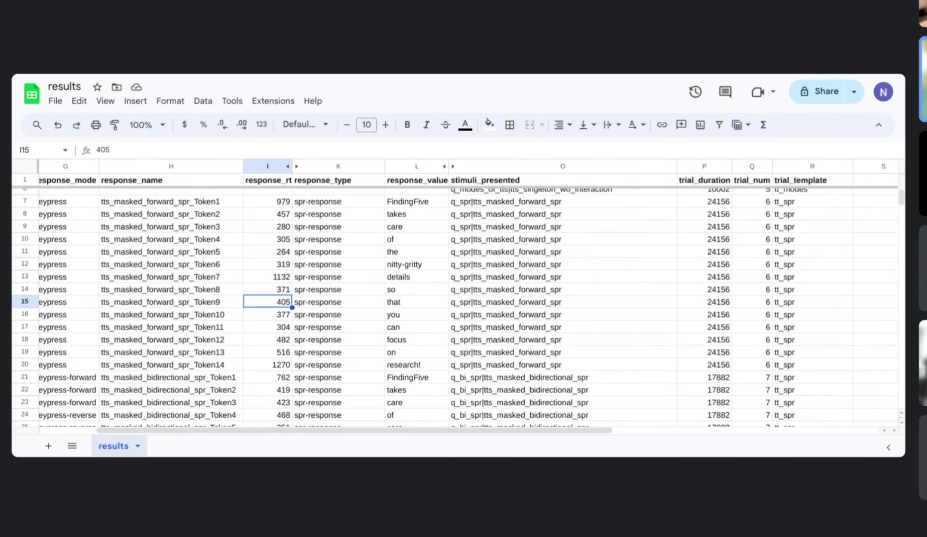
key(Down)
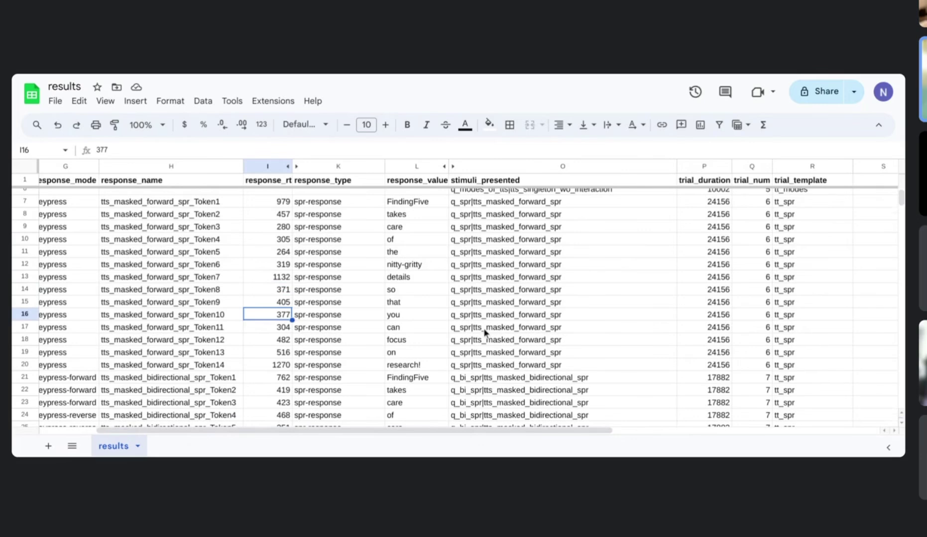
- Examine the bidirectional reading trial from row 21, comparing its response_value entry and the response_mode entries down to row 24
scroll(483, 332, down, 3)
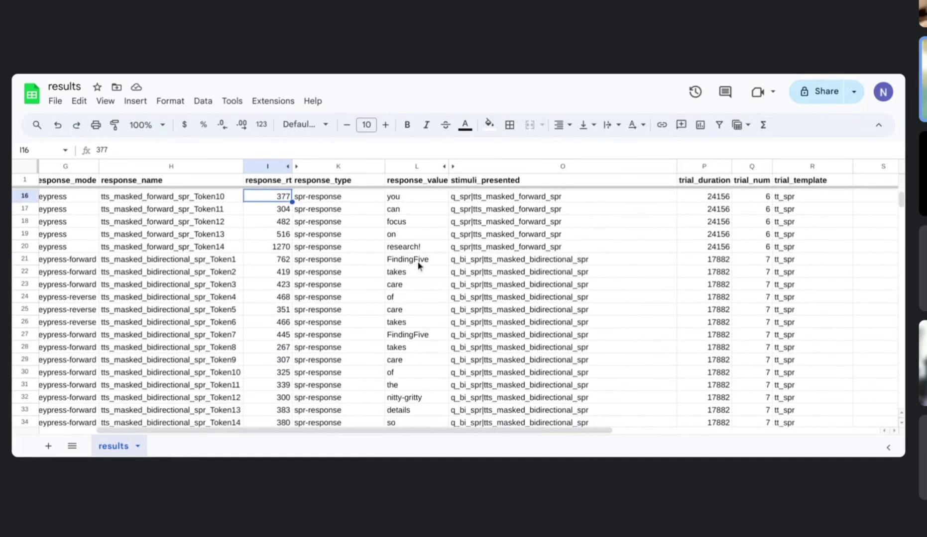
click(418, 264)
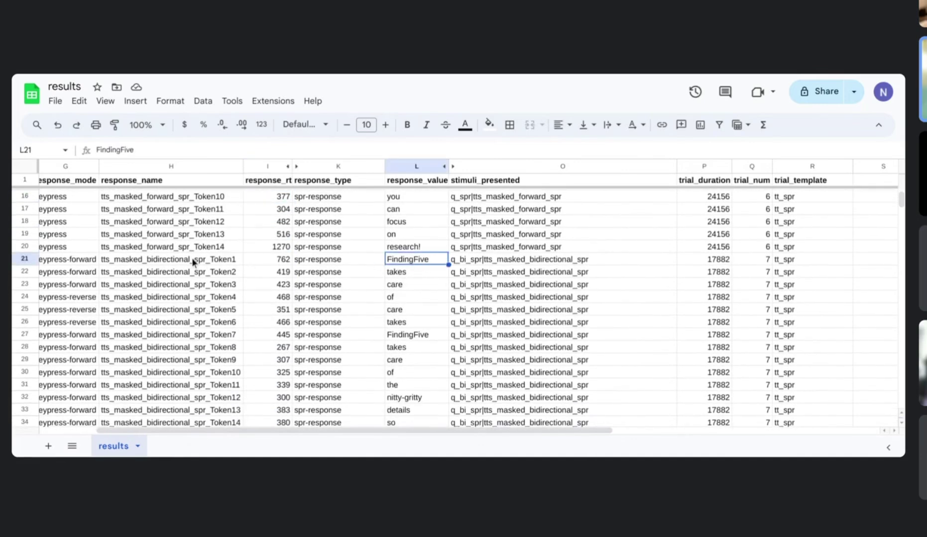
scroll(192, 258, left, 4)
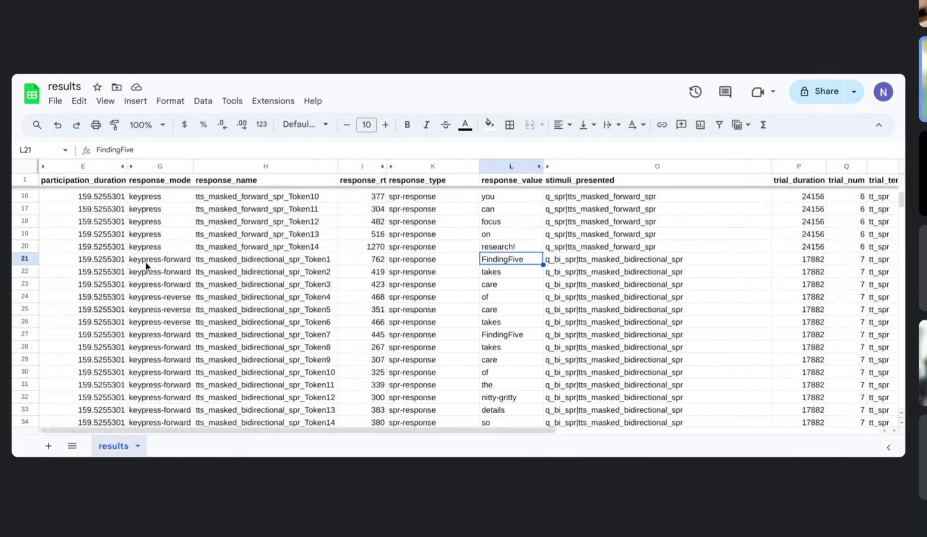
click(145, 263)
key(Down)
key(Down)
key(Down)
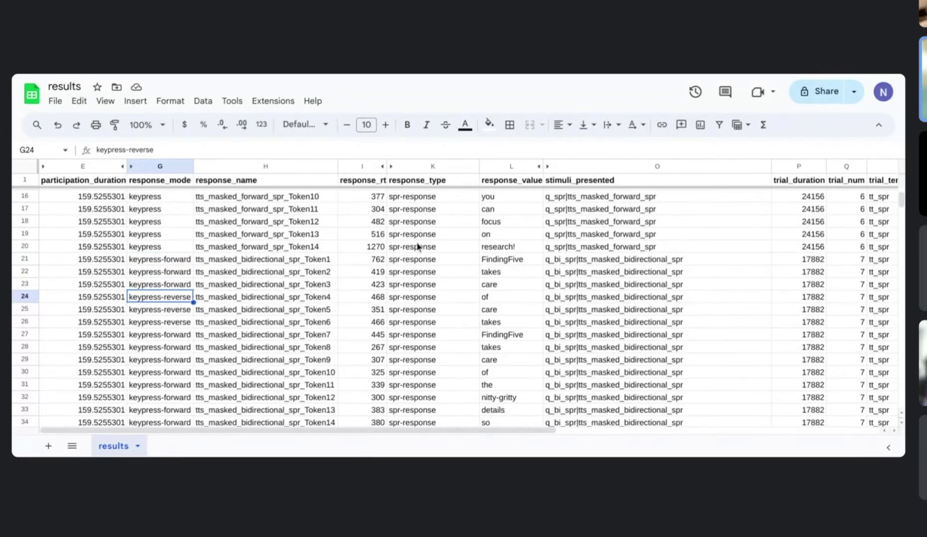
- Review the self-paced reading trial with follow-up, highlighting token rows 45 to 58 and the clearness rating in row 59
scroll(418, 244, right, 1)
scroll(414, 249, down, 1)
scroll(414, 249, down, 9)
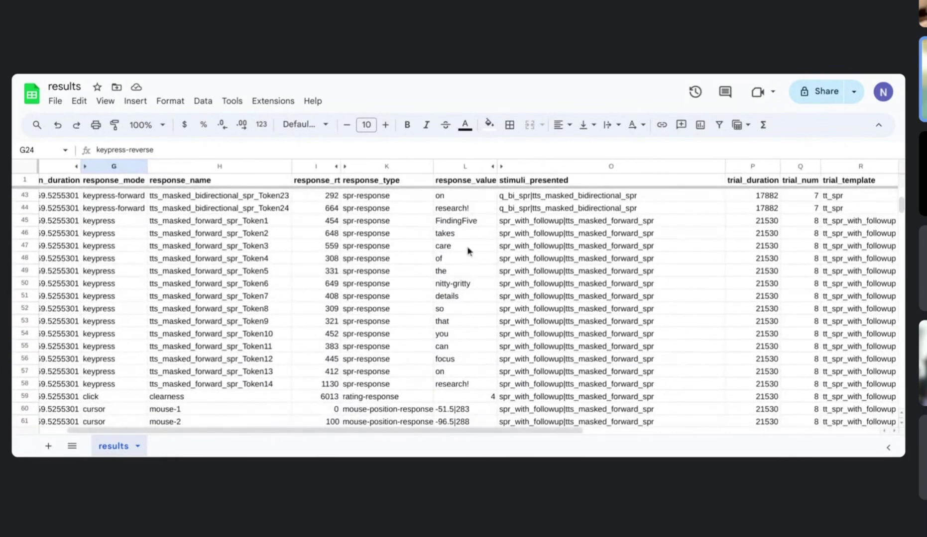
click(807, 222)
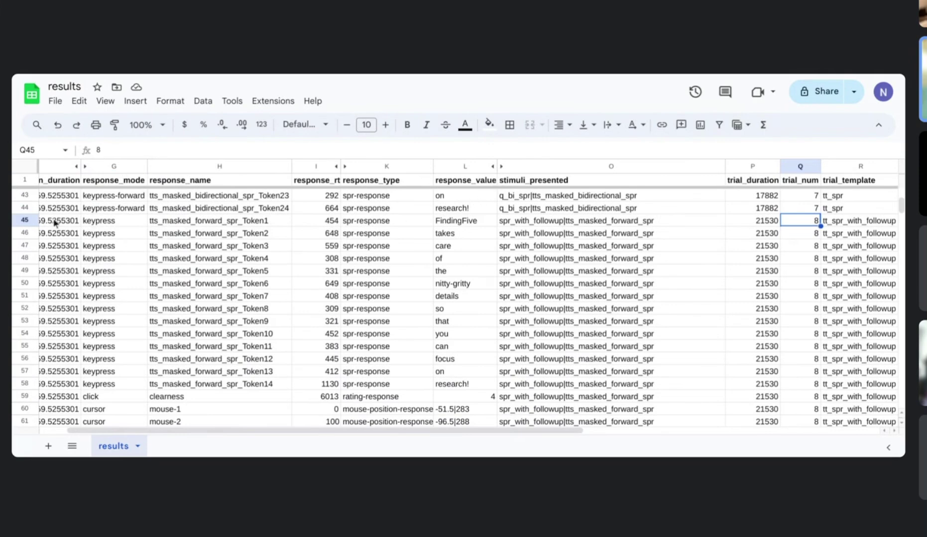
click(22, 222)
drag(23, 225, 22, 383)
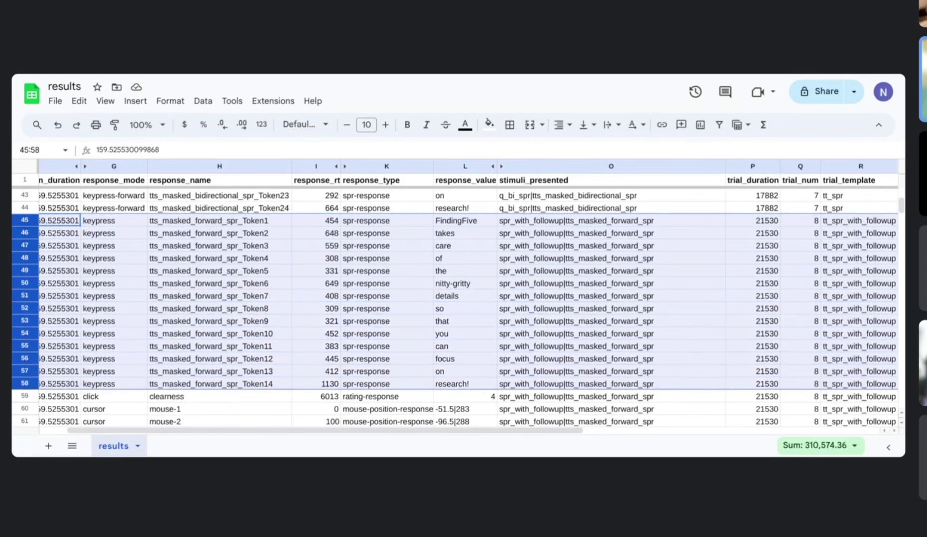
key(Down)
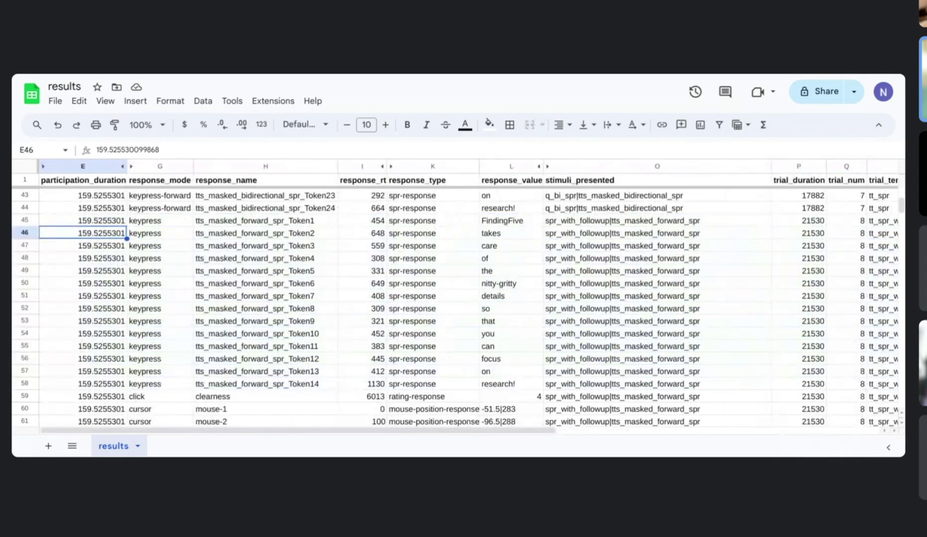
click(372, 397)
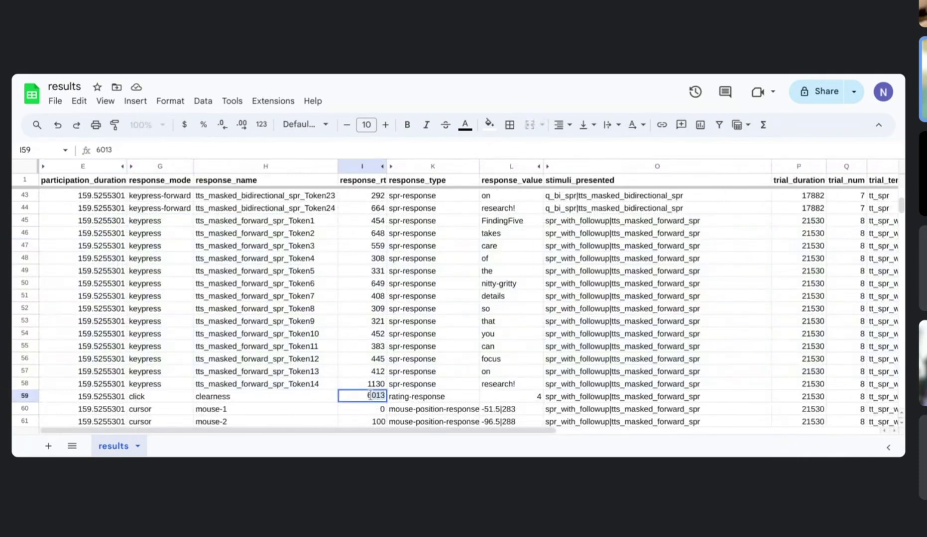
click(26, 396)
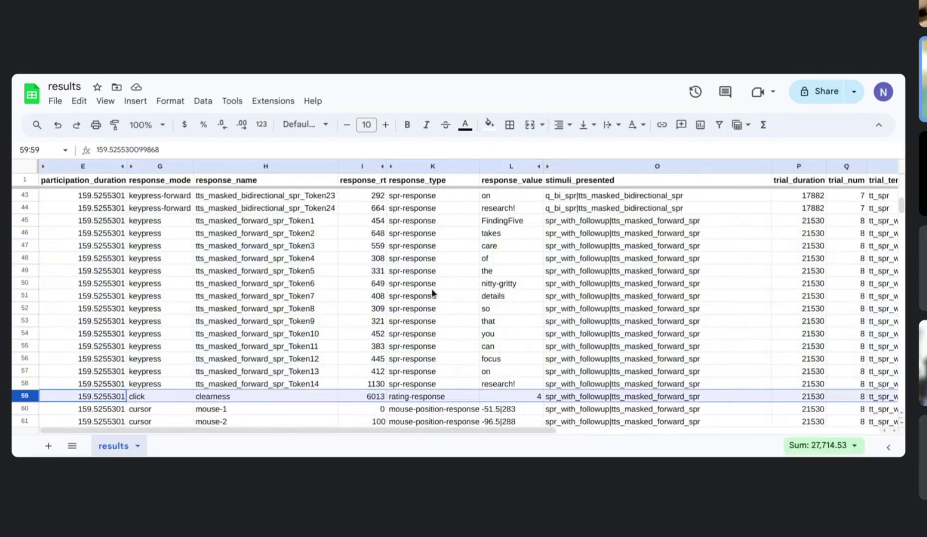
- Inspect the mouse-position rows 60 to 74, checking their trial_num, response_rt sampling times and response_value coordinates
scroll(432, 293, down, 5)
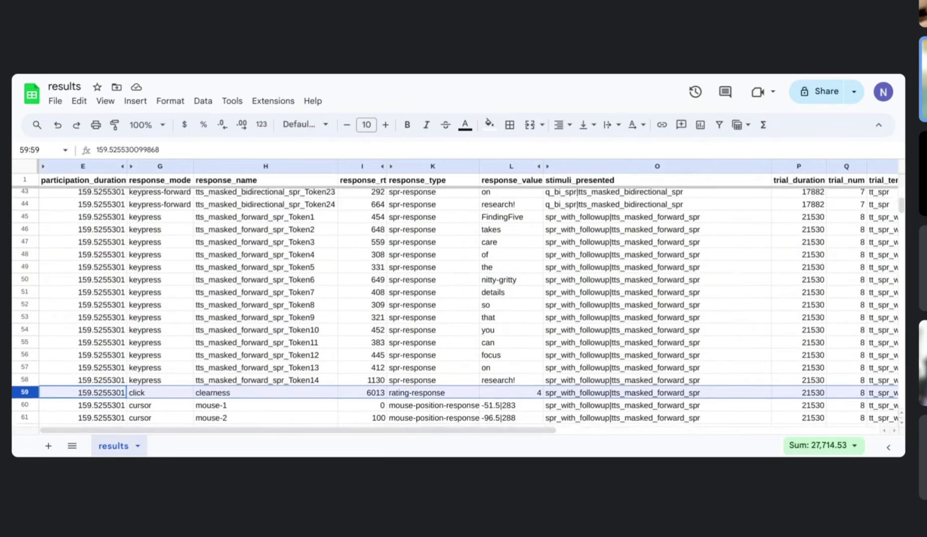
scroll(722, 210, down, 2)
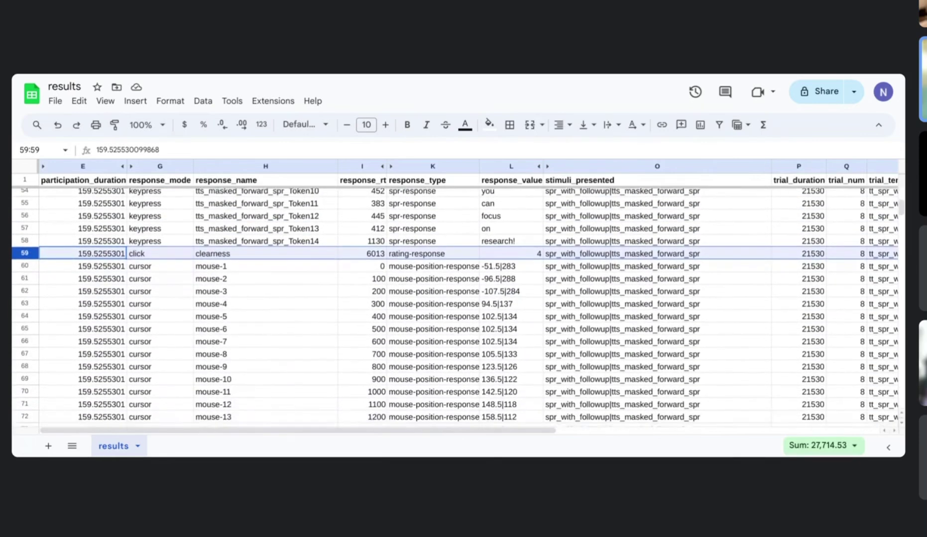
click(851, 245)
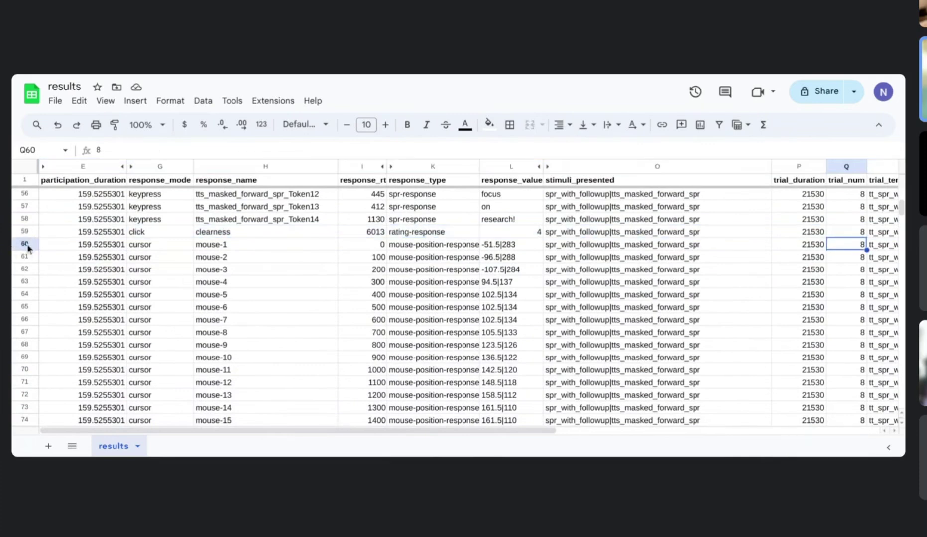
drag(26, 244, 25, 419)
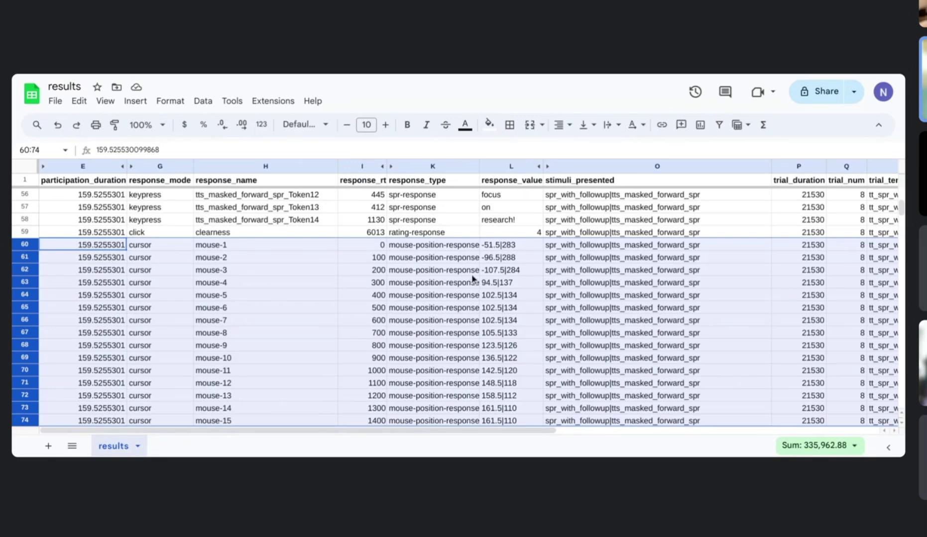
click(370, 249)
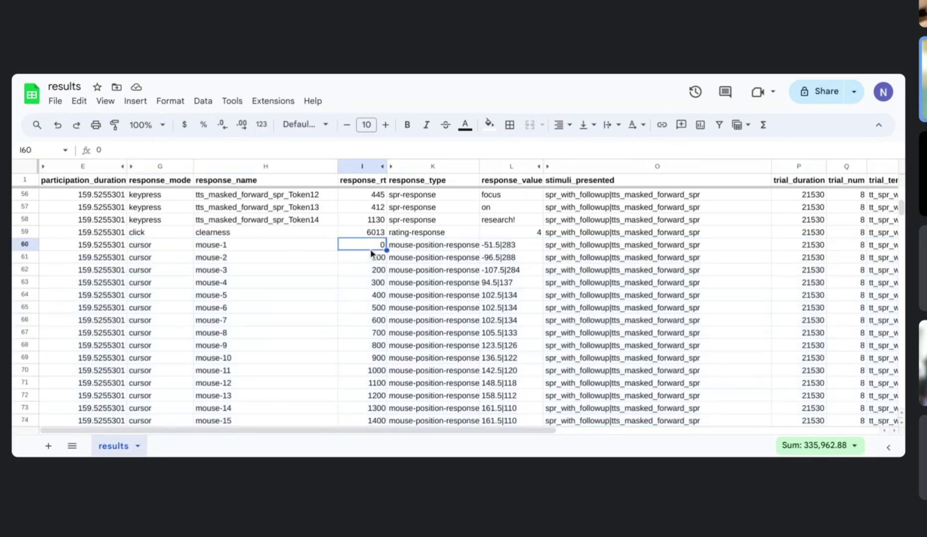
click(372, 260)
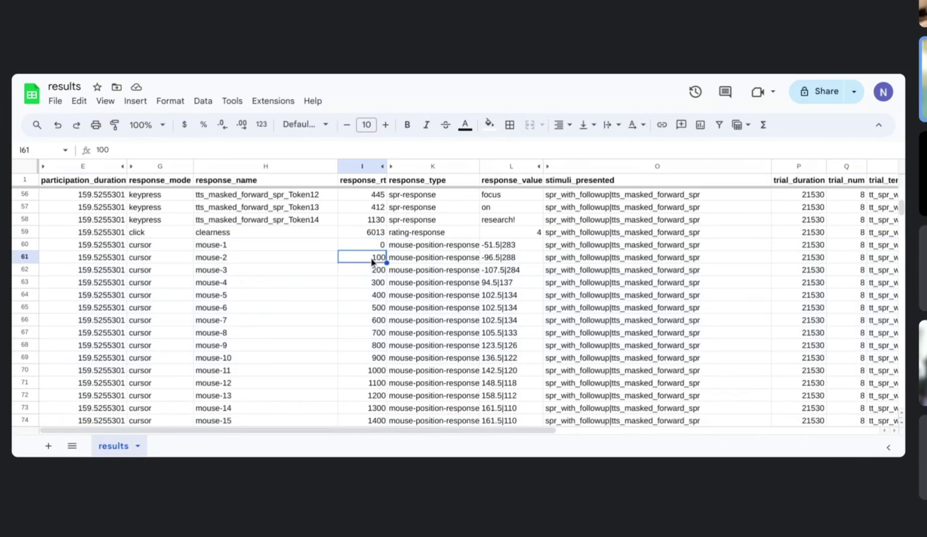
click(501, 246)
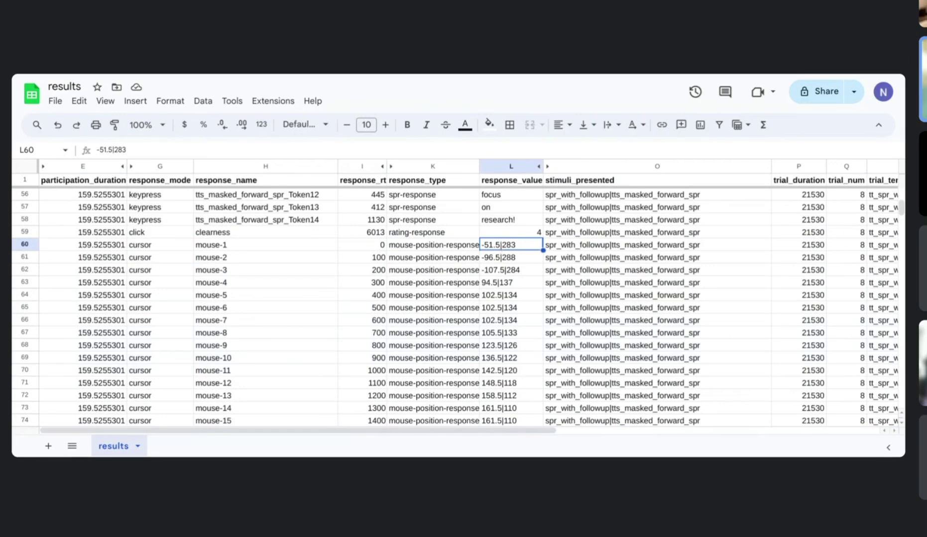
scroll(519, 273, down, 5)
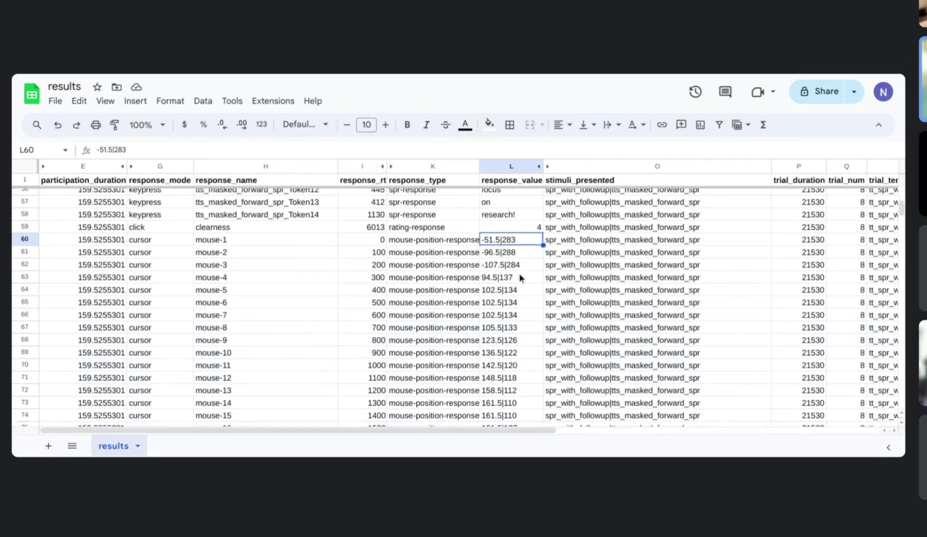
- Switch from the results sheet to FindingFive, close the finished preview and shrink the page so templates and procedure show side by side
scroll(518, 273, up, 5)
scroll(518, 273, up, 13)
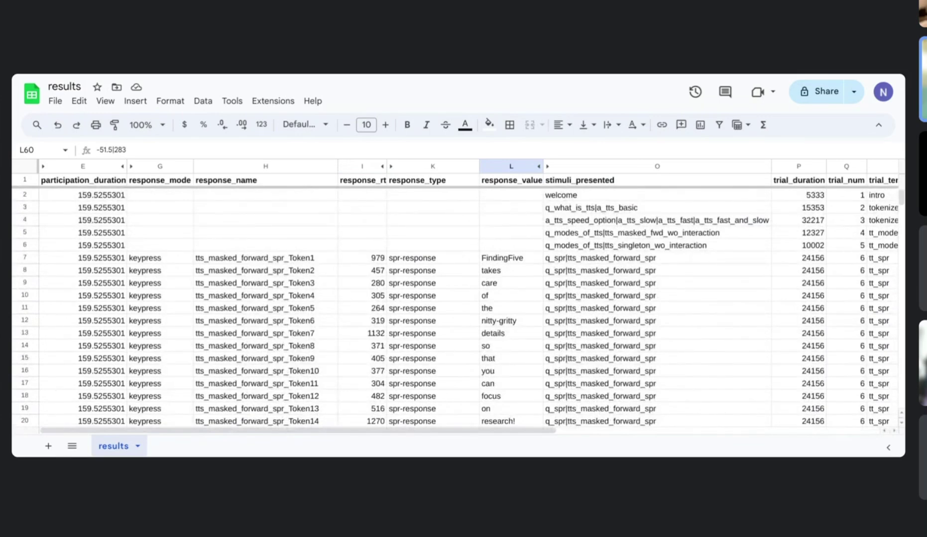
key(ctrl+shift+Tab)
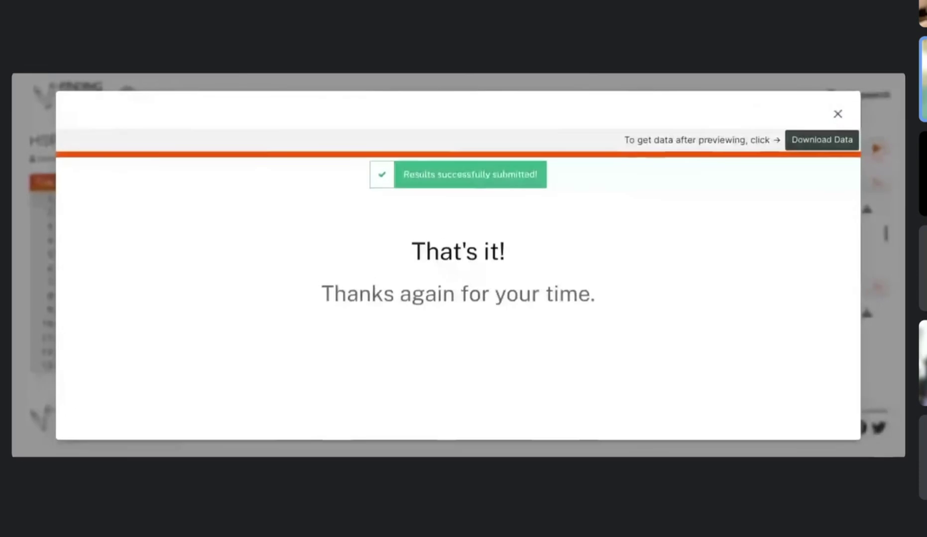
click(837, 115)
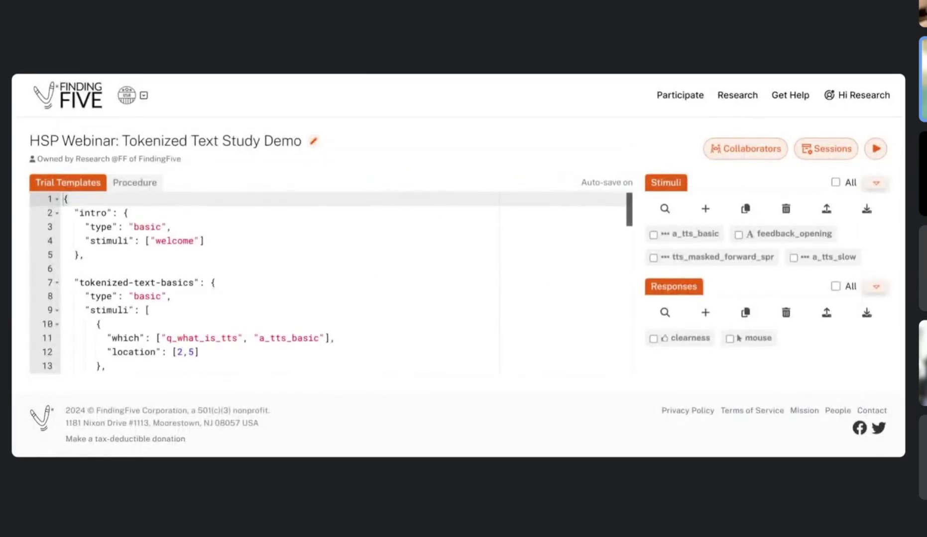
key(ctrl+minus)
key(ctrl+minus)
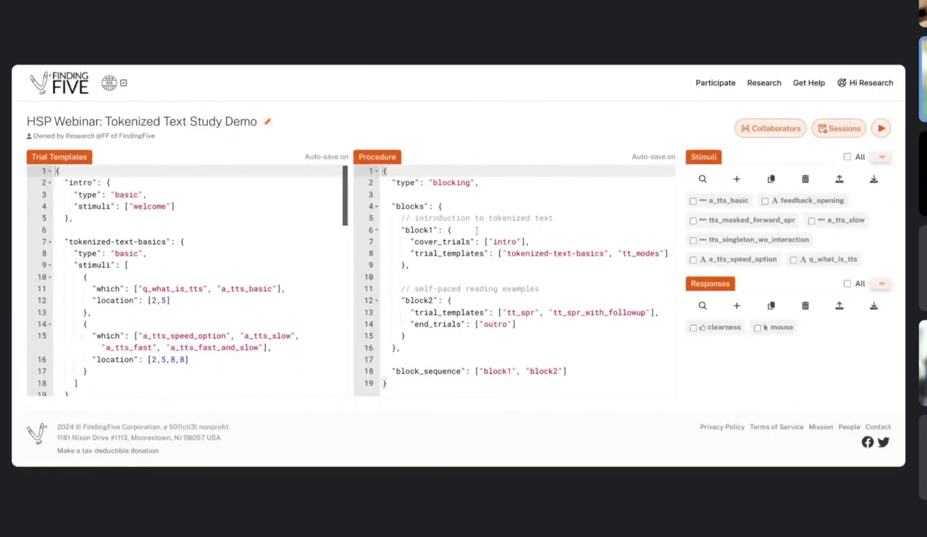
- Collapse the procedure's blocks section and the intro, tokenized-text-basics, tt_modes and tt_spr trial templates
click(376, 206)
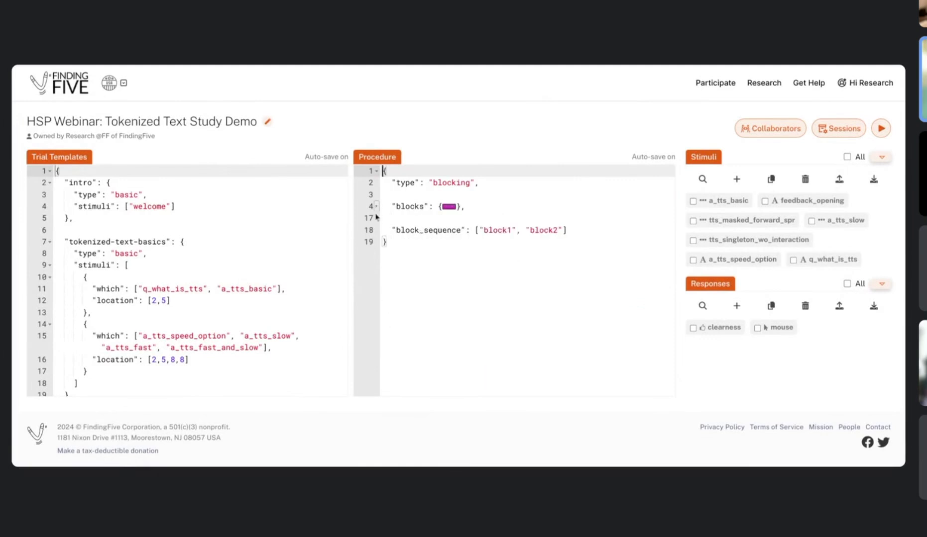
click(49, 183)
click(50, 206)
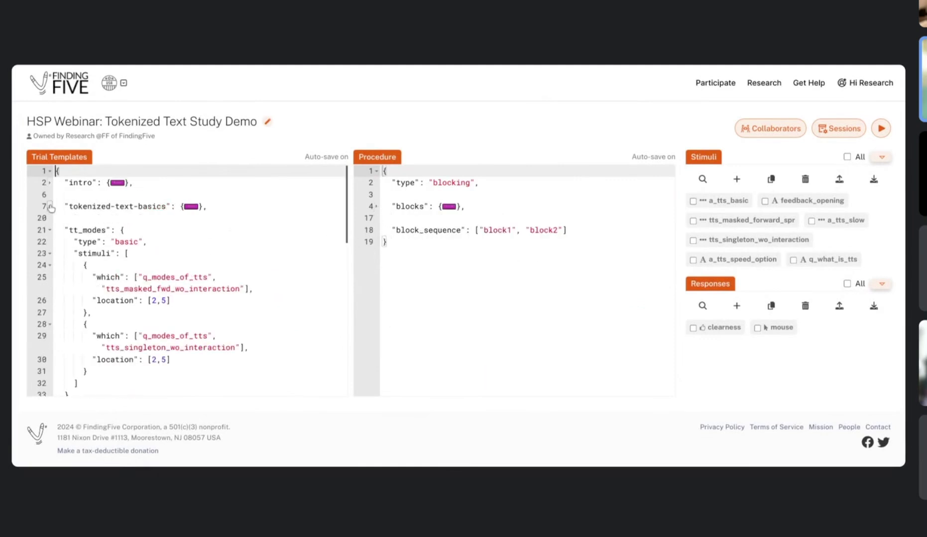
click(51, 231)
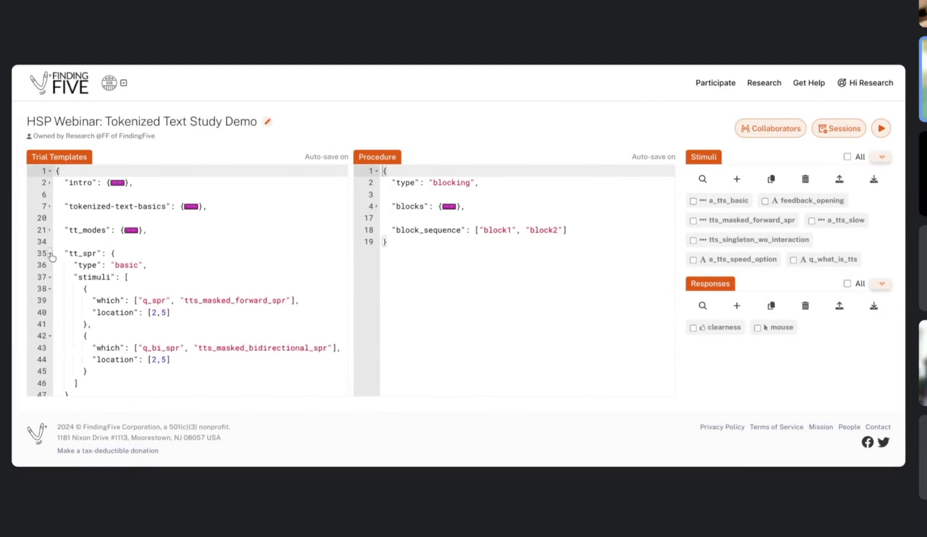
click(49, 254)
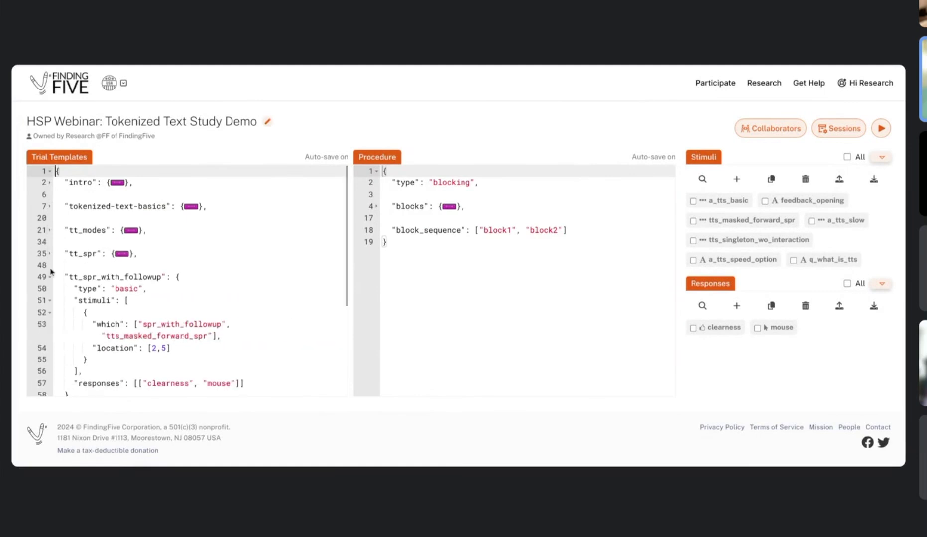
- Look at the tt_spr_with_followup template and its spr_with_followup stimulus definition, closing the definition without changes
scroll(51, 272, down, 1)
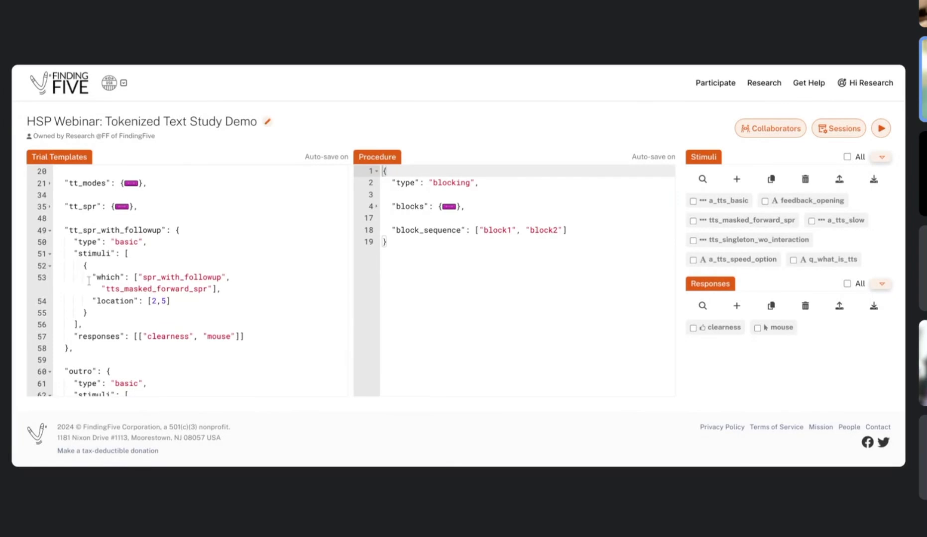
scroll(52, 272, down, 1)
mouse_move(788, 250)
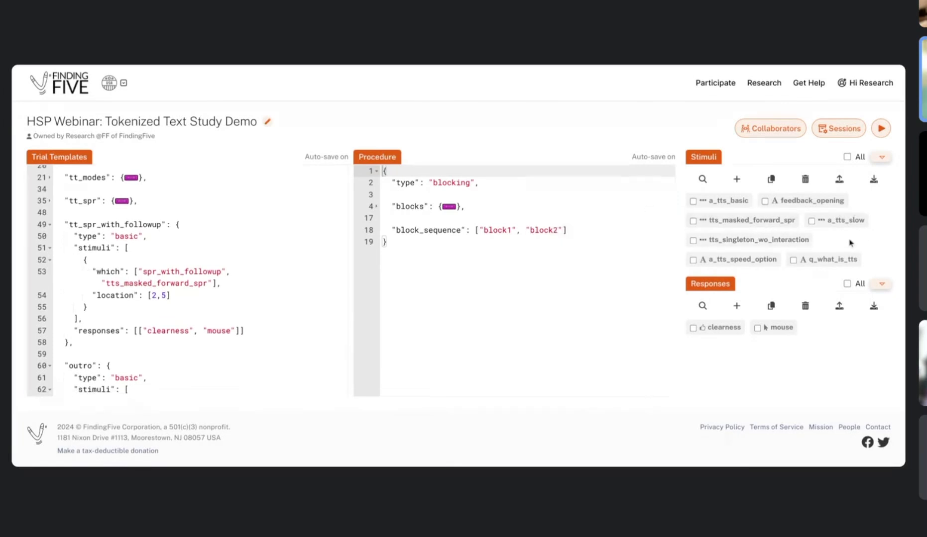
scroll(787, 229, down, 5)
scroll(770, 253, down, 5)
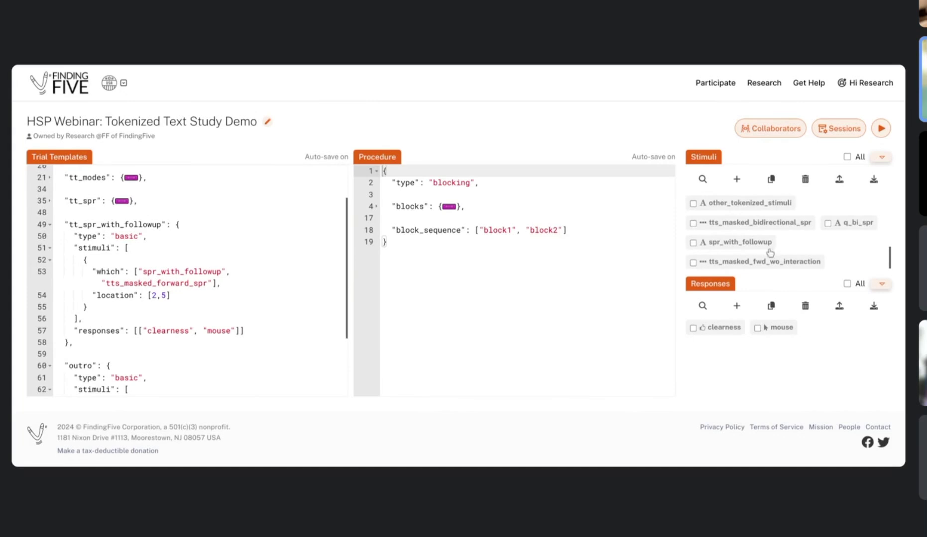
click(737, 245)
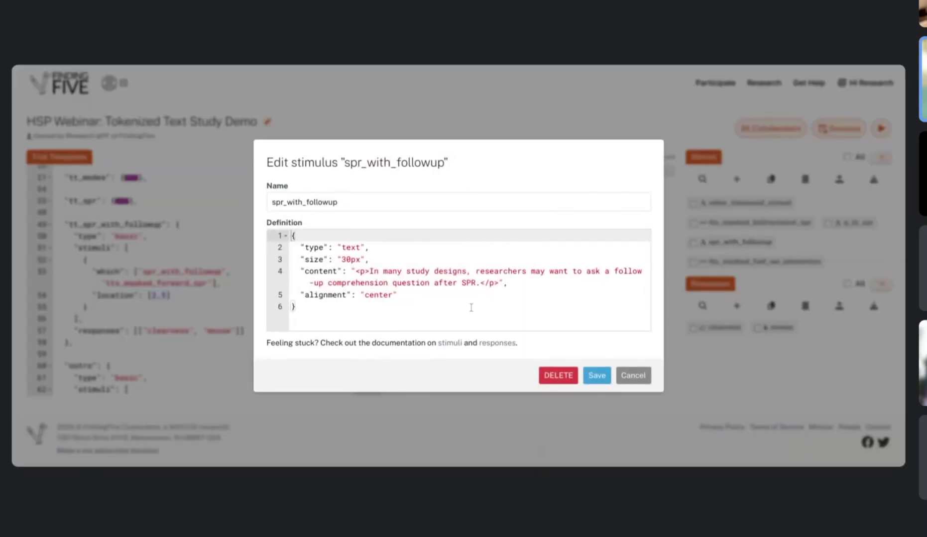
click(632, 375)
- Sort the stimuli list A-Z and switch the sorting to Type
click(881, 157)
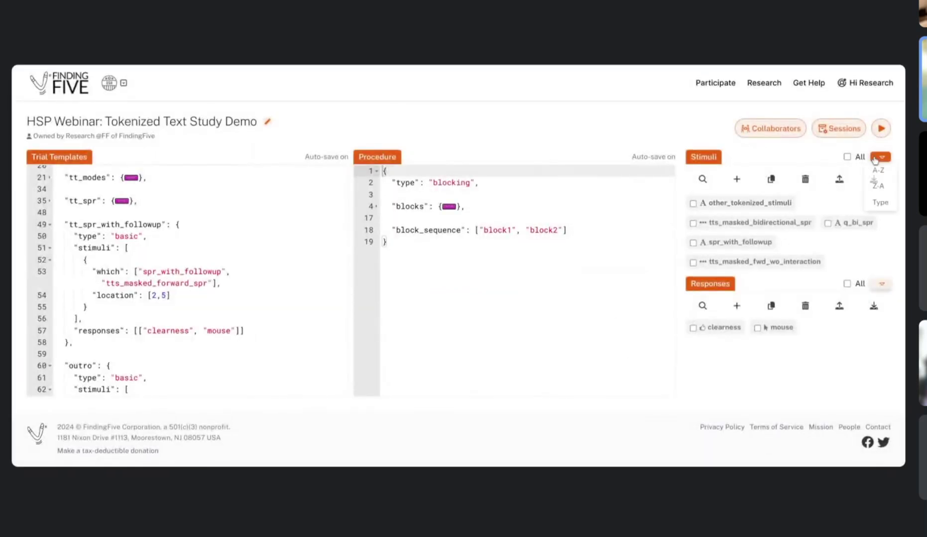
click(879, 171)
click(878, 157)
click(878, 204)
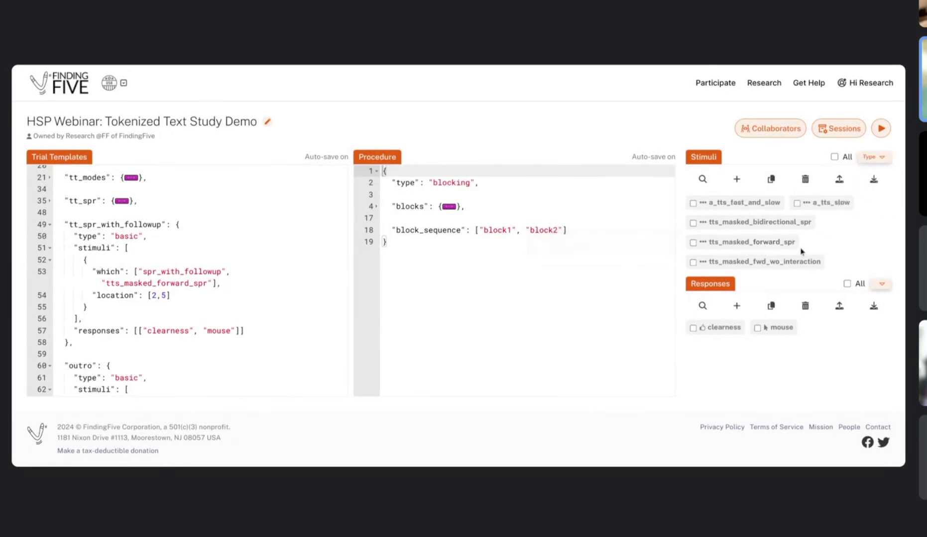
- Find the tts_masked_forward_spr stimulus in the stimuli list, open its definition and examine the content sentence
scroll(798, 250, down, 2)
scroll(800, 248, down, 1)
scroll(800, 249, up, 2)
scroll(789, 229, up, 6)
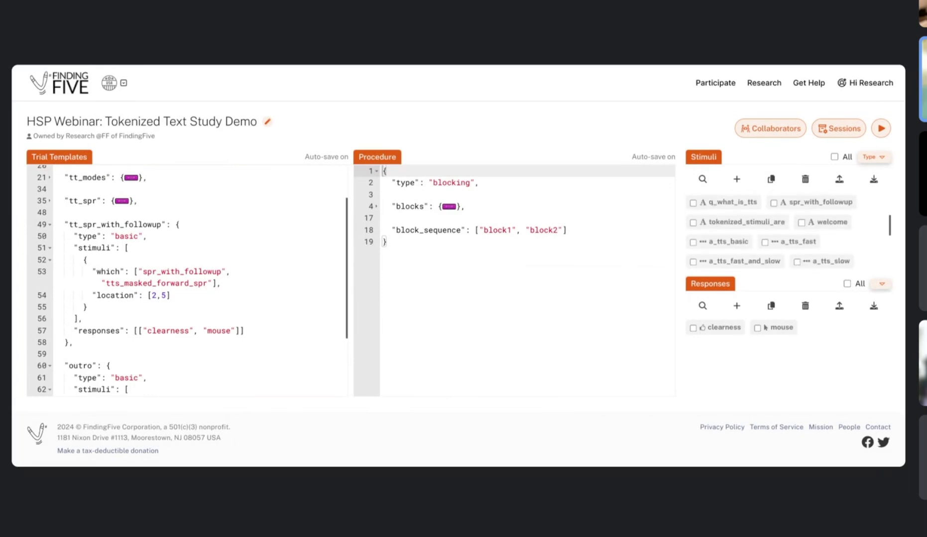
scroll(789, 229, down, 3)
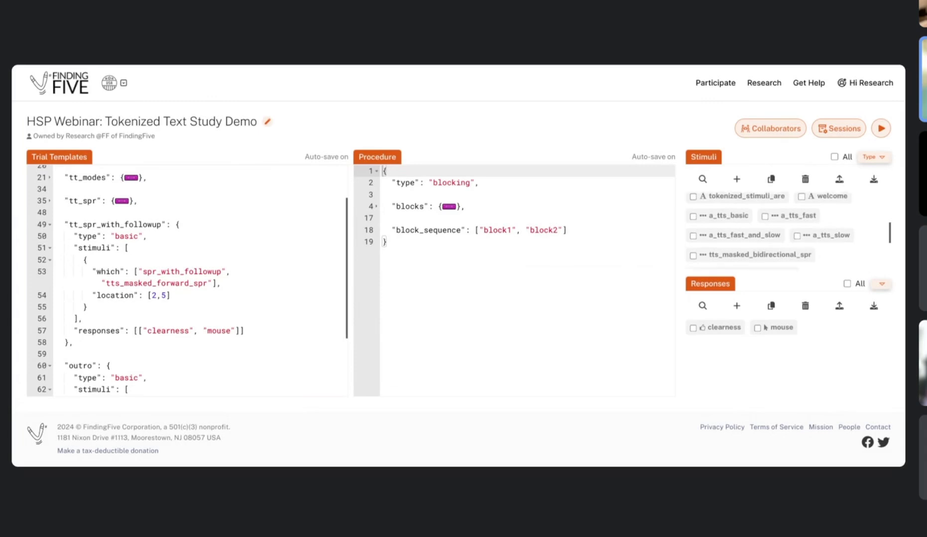
scroll(778, 234, down, 2)
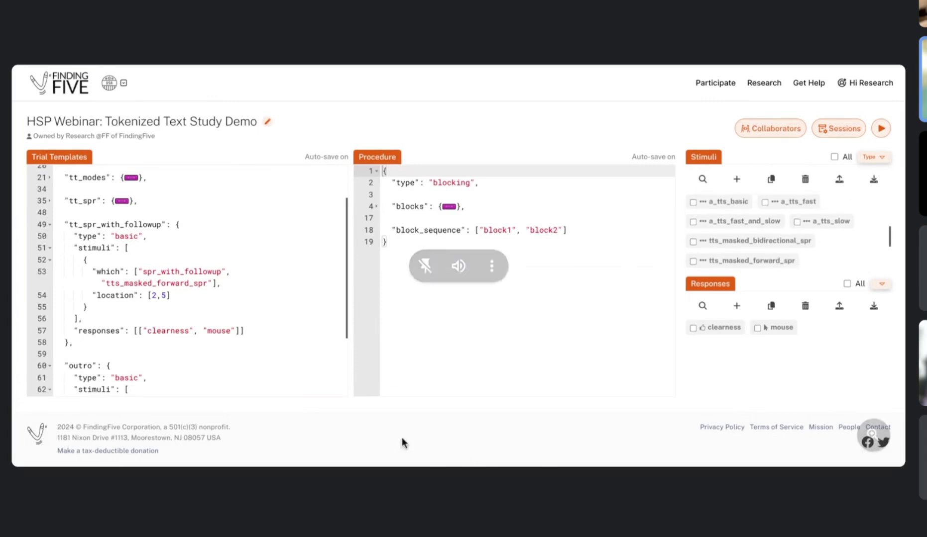
click(778, 250)
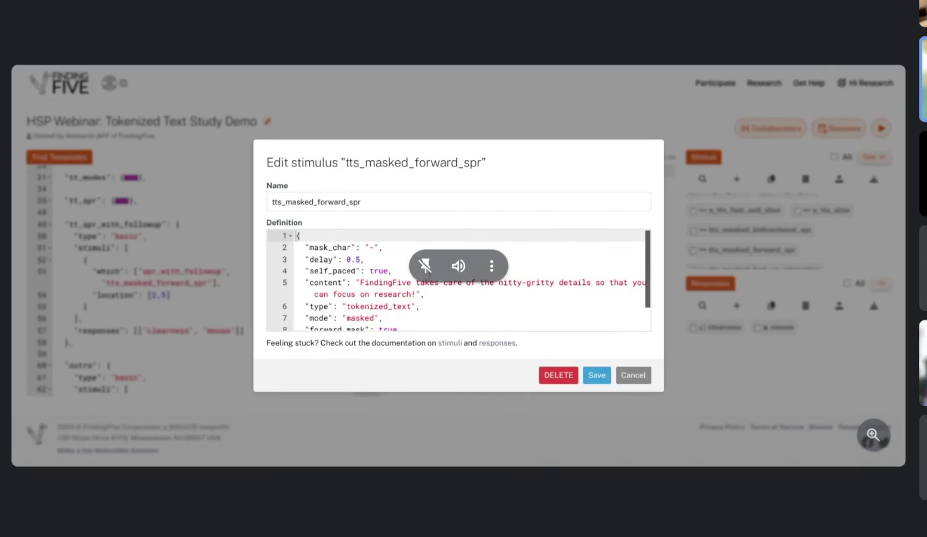
scroll(429, 273, down, 1)
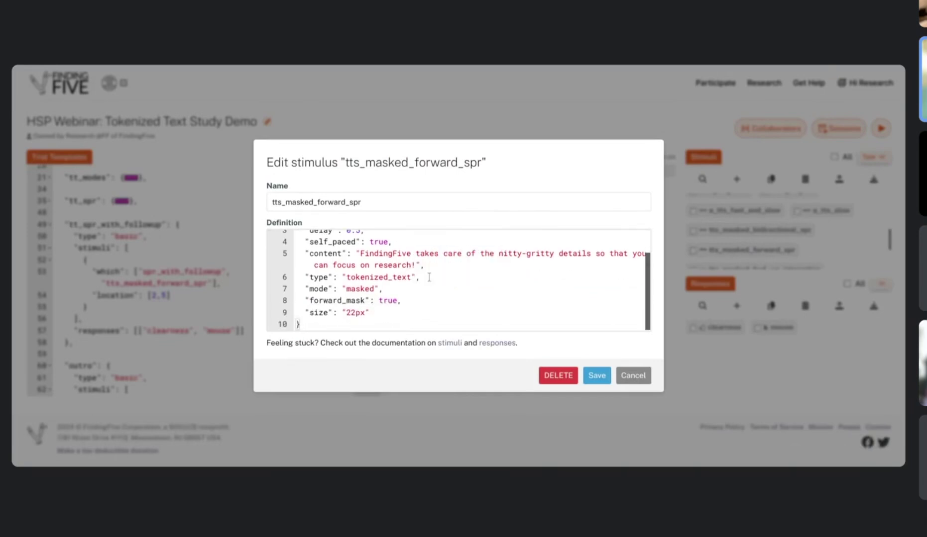
click(360, 254)
shift+click(416, 264)
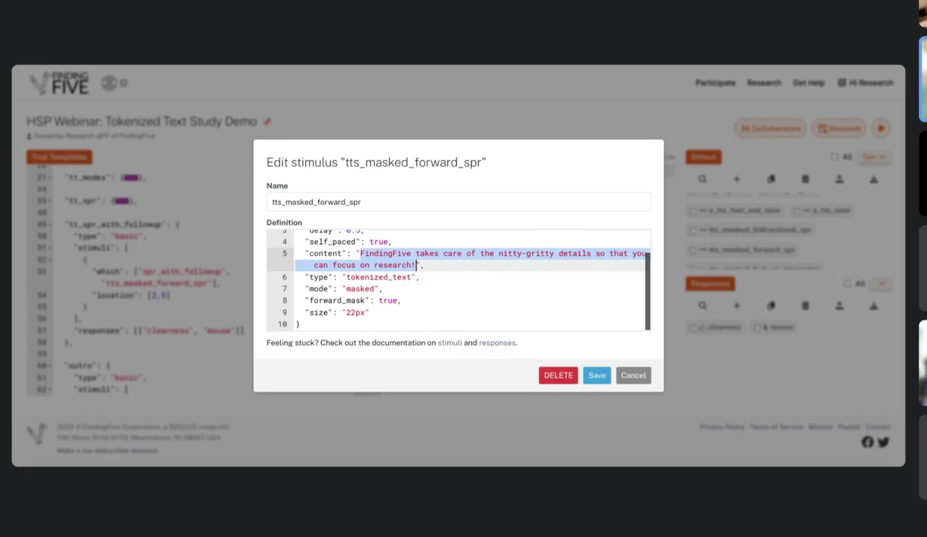
click(393, 254)
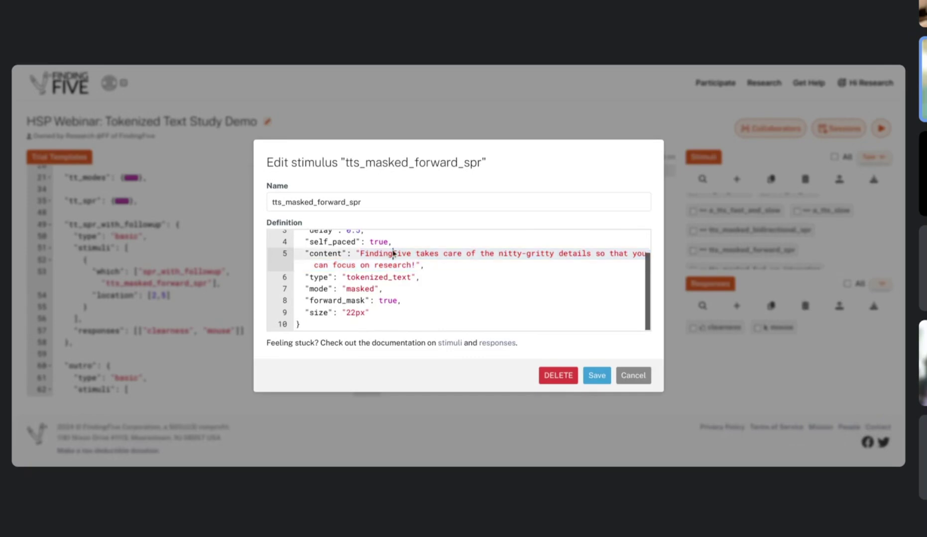
- Try a "|" separator before the word "takes" in the stimulus content, and remove it again
click(411, 254)
click(416, 253)
double_click(426, 254)
click(426, 254)
text(|)
key(Right)
key(Right)
key(Right)
key(Right)
key(Left)
key(Left)
key(Left)
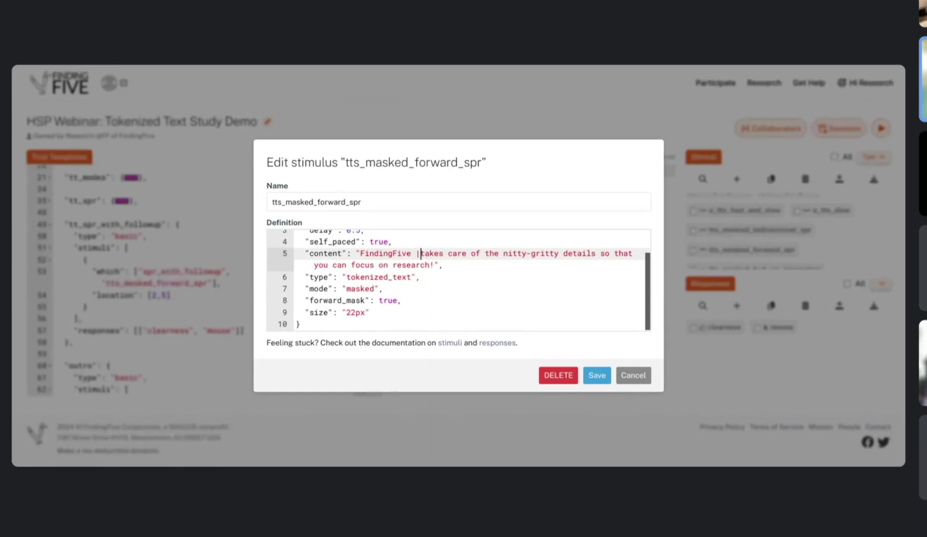
key(Left)
key(BackSpace)
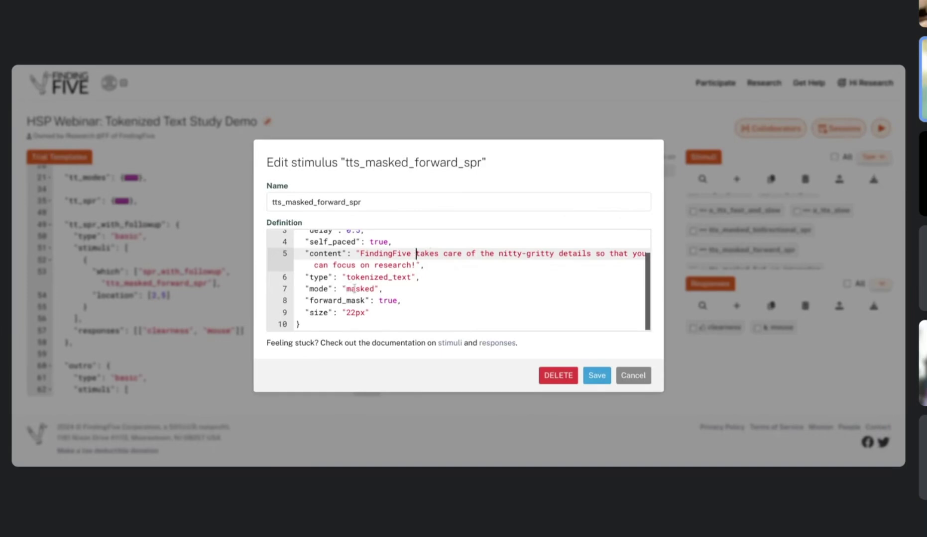
- Examine the stimulus's type, mode, forward_mask and self_paced properties, and close the definition without saving
double_click(361, 277)
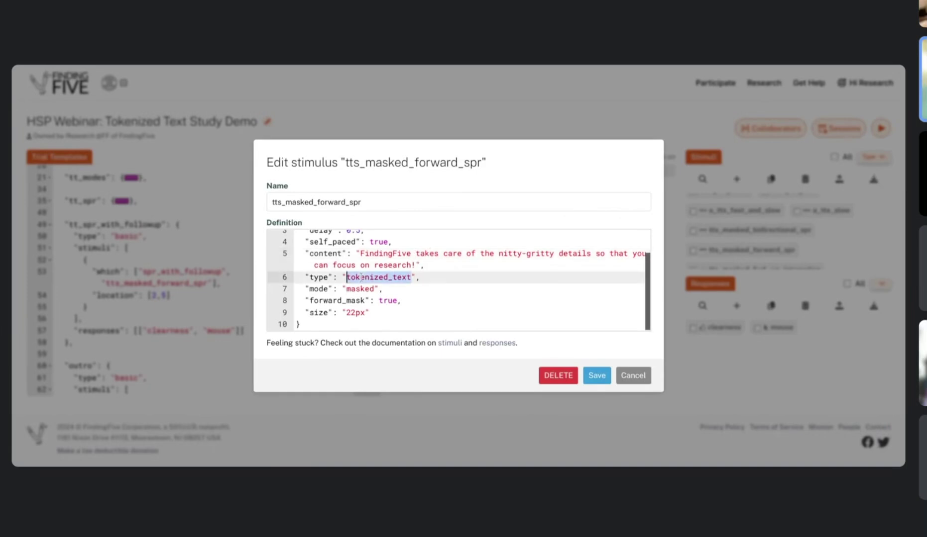
double_click(361, 289)
triple_click(358, 302)
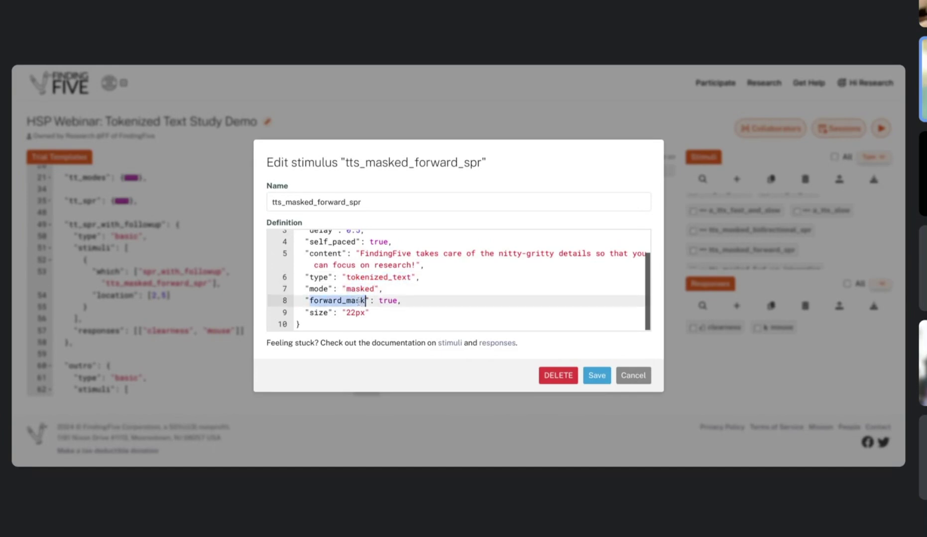
scroll(378, 305, up, 1)
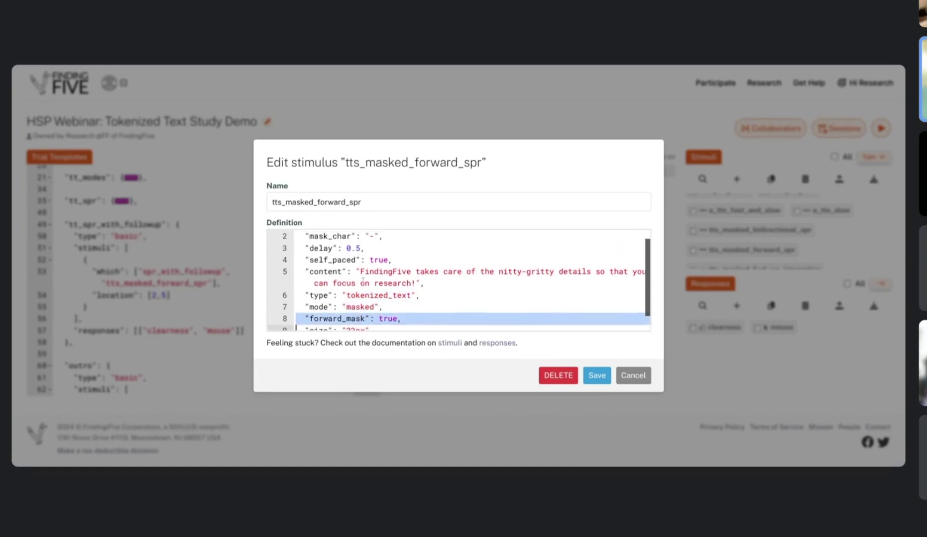
triple_click(349, 260)
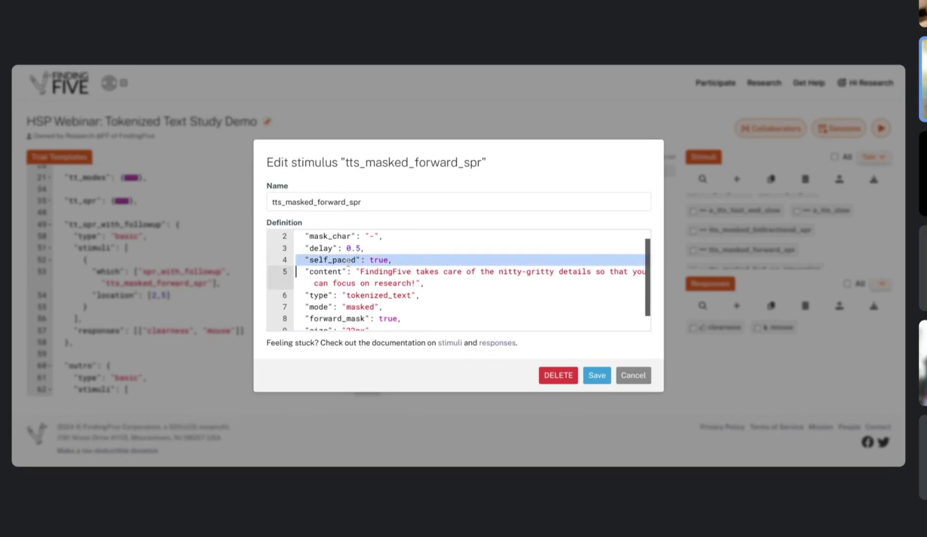
triple_click(348, 260)
click(632, 376)
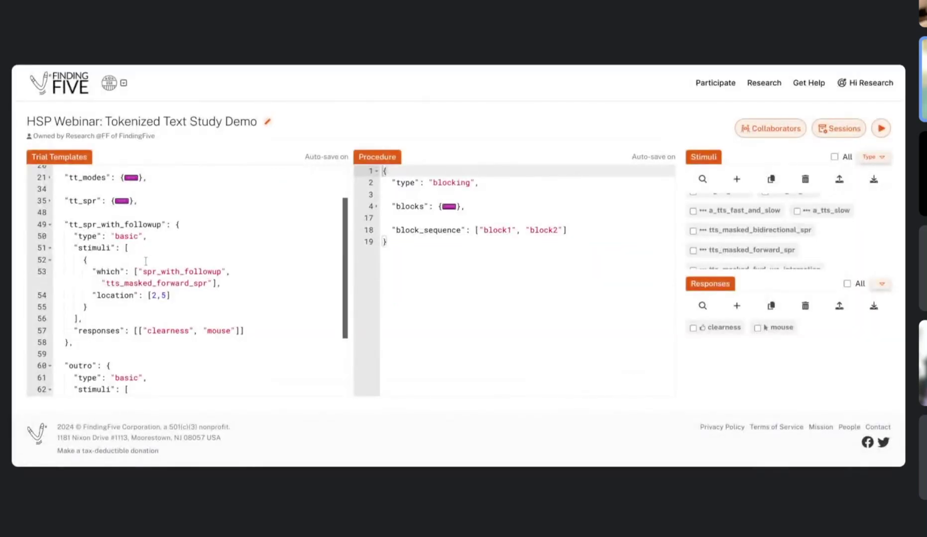
- Examine the which, location and responses entries of the tt_spr_with_followup trial template, including the nested clearness and mouse pair
double_click(155, 272)
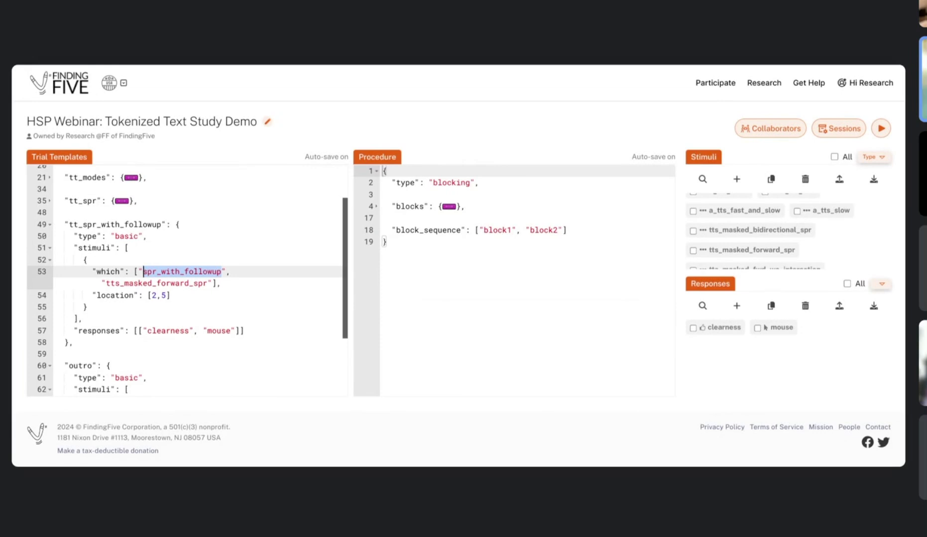
triple_click(146, 282)
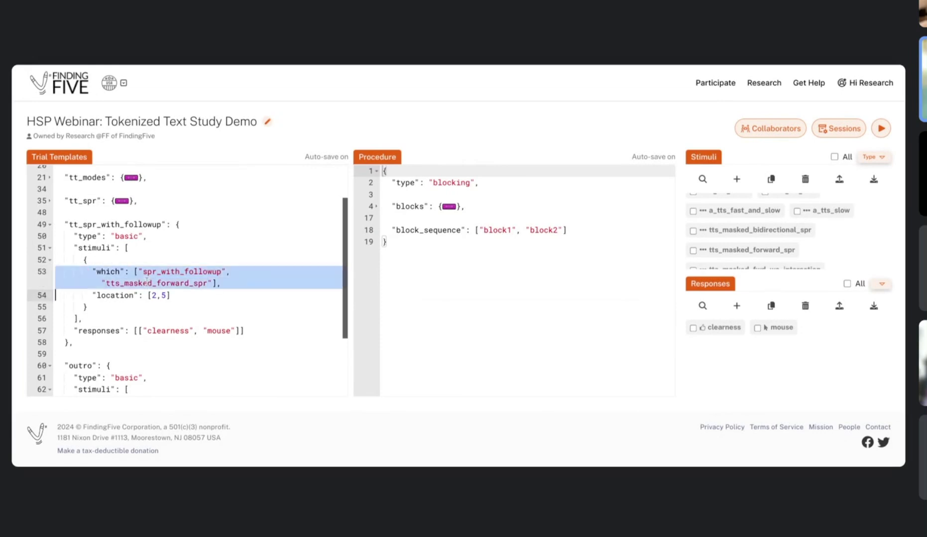
click(121, 298)
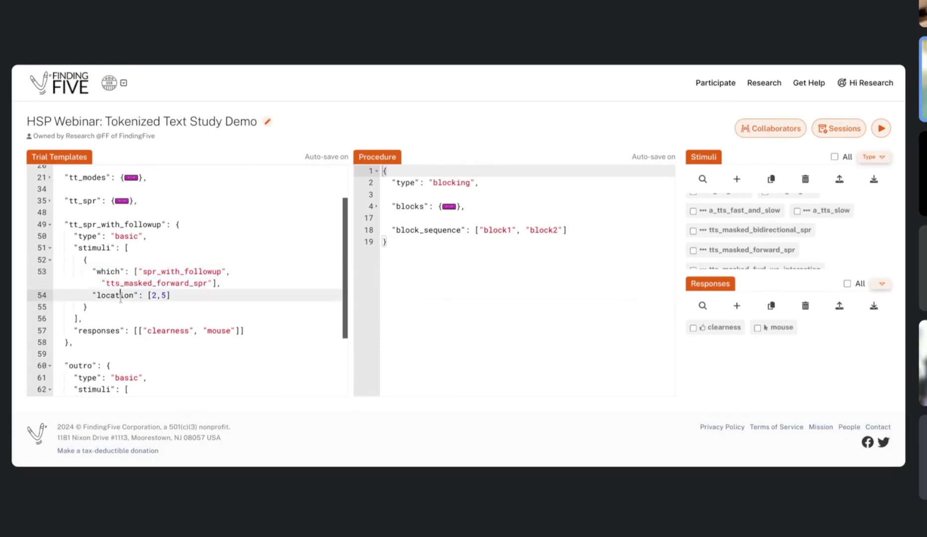
click(139, 331)
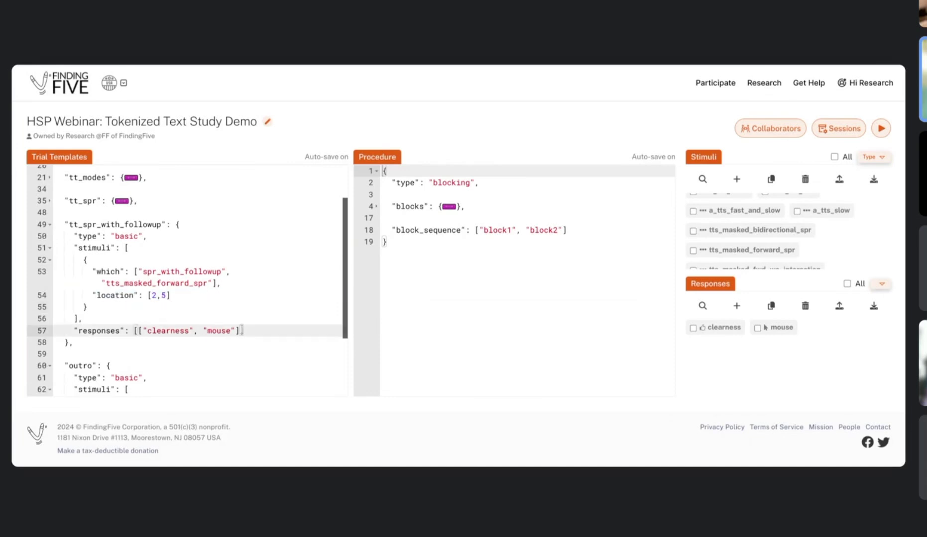
drag(139, 330, 241, 331)
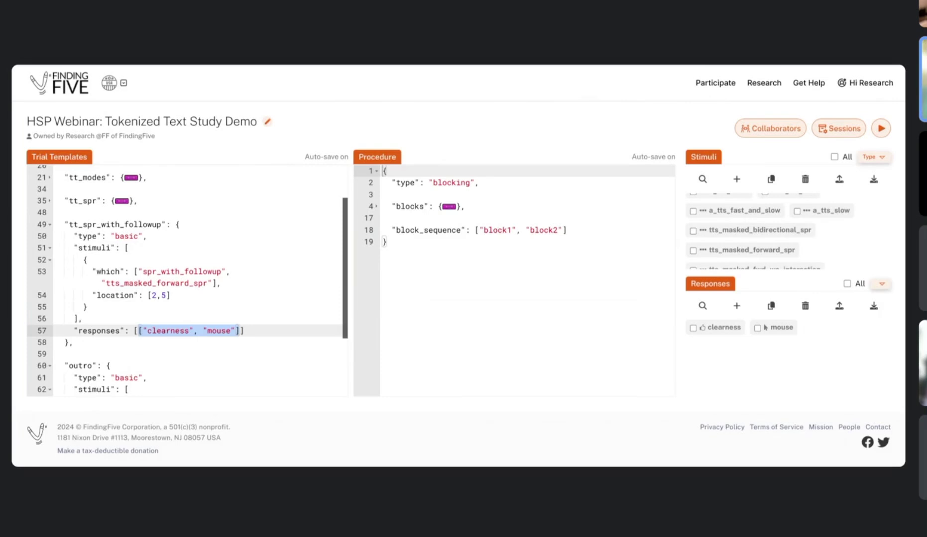
click(265, 338)
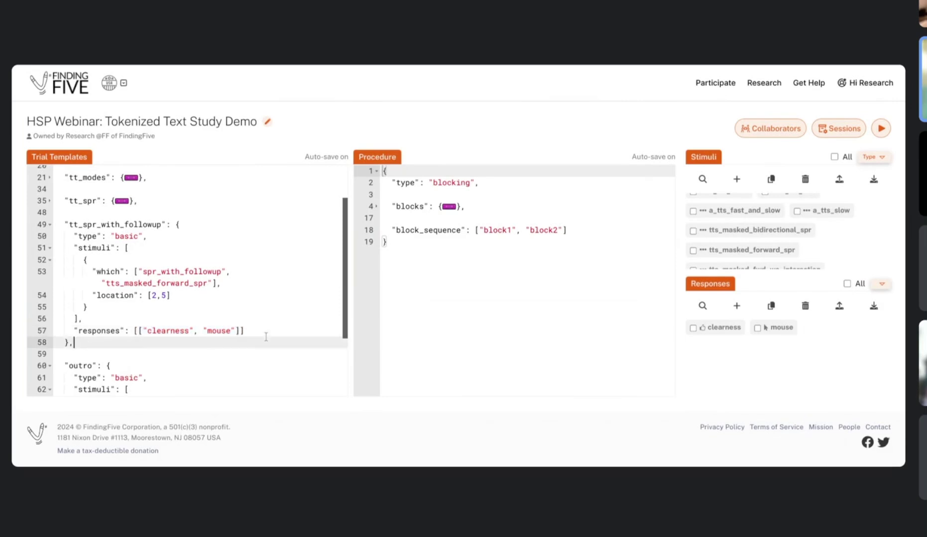